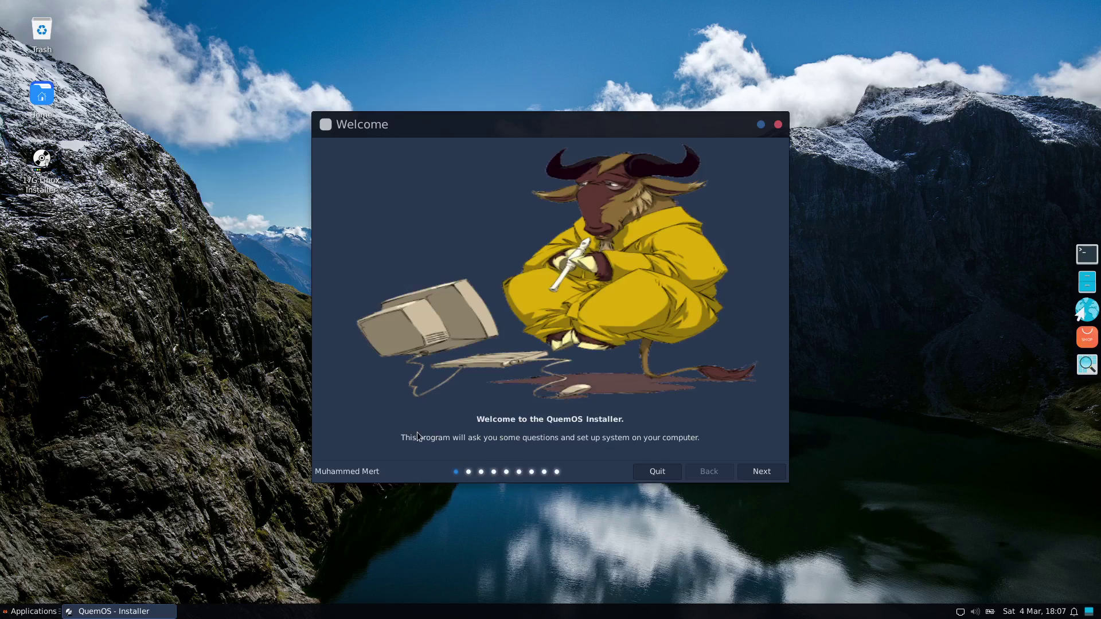
- Get past the welcome page and accept the License Agreement terms to reach the Language page
click(759, 475)
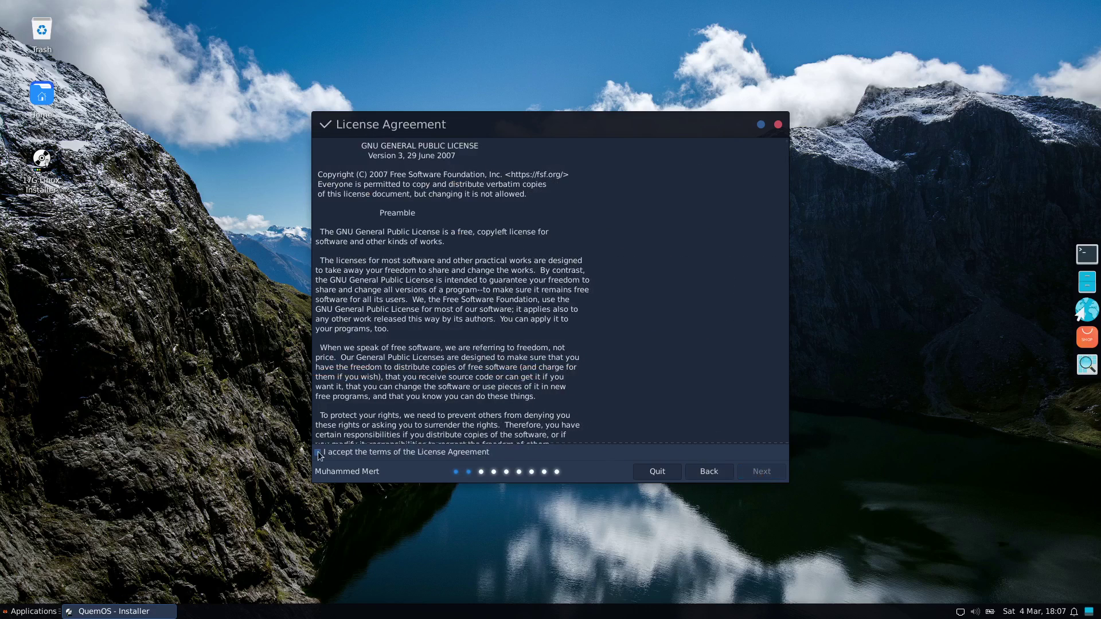
click(318, 454)
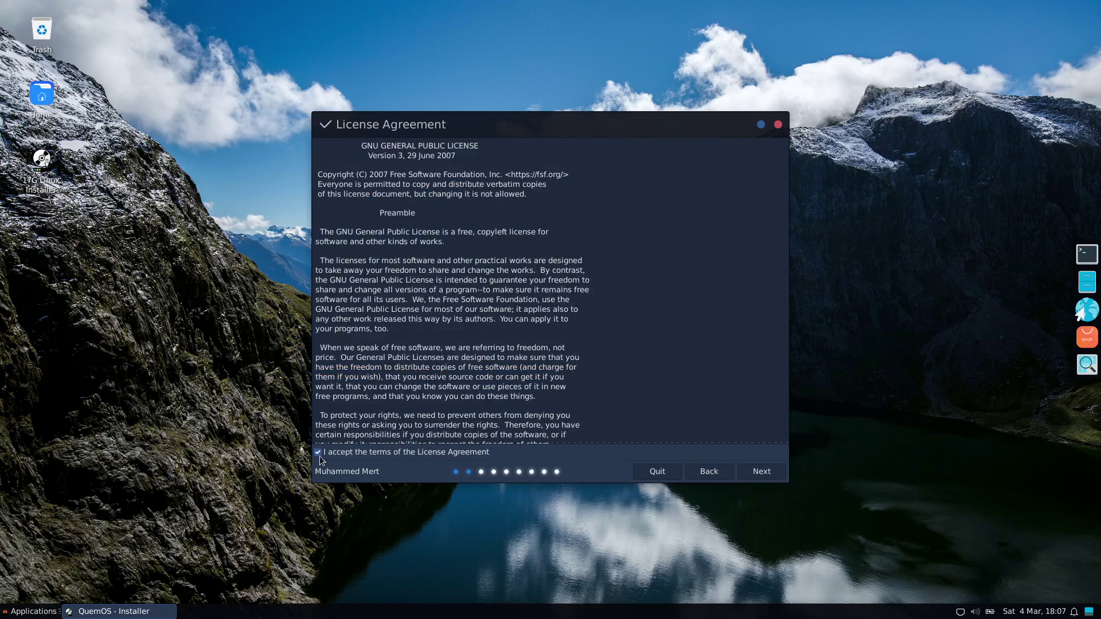
click(759, 474)
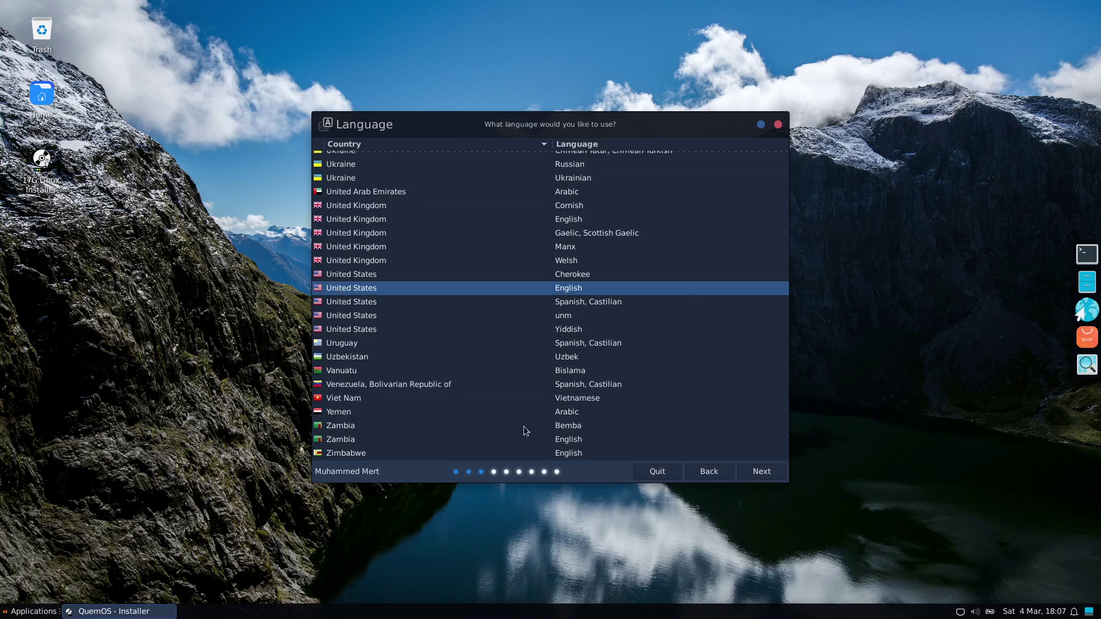
- Keep United States English, the English (US) keyboard layout and the Europe/London timezone
click(759, 473)
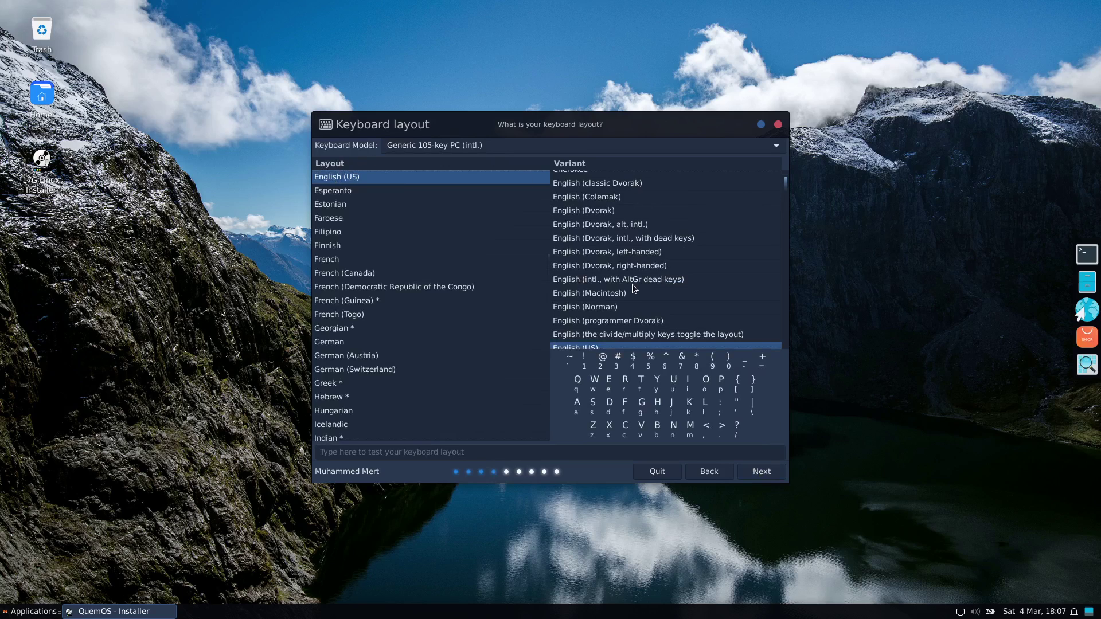
scroll(594, 236, up, 1)
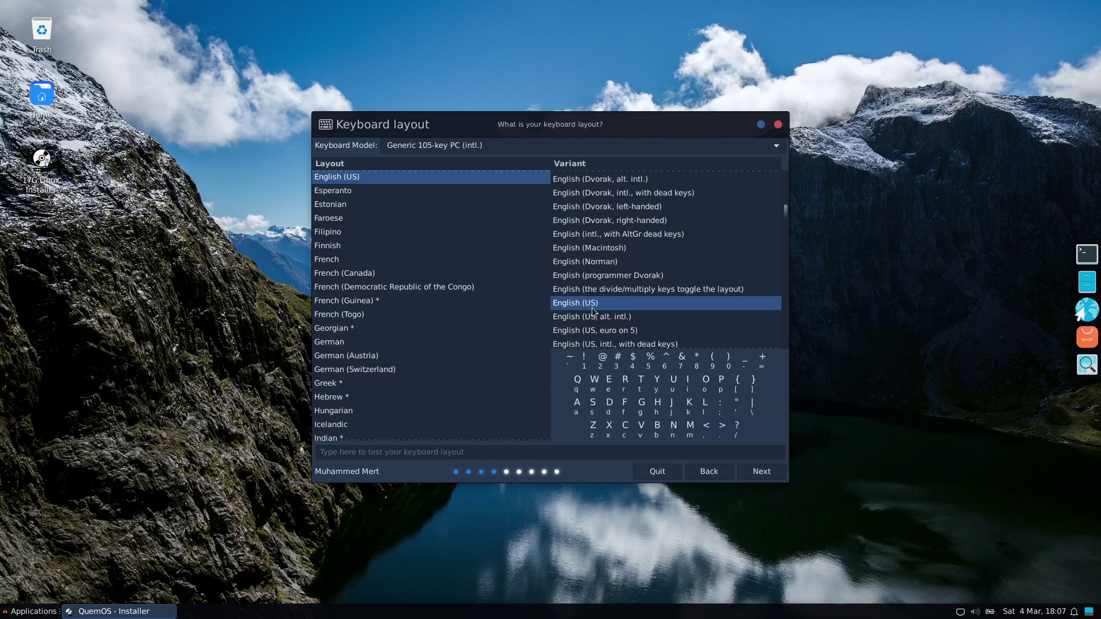
click(758, 472)
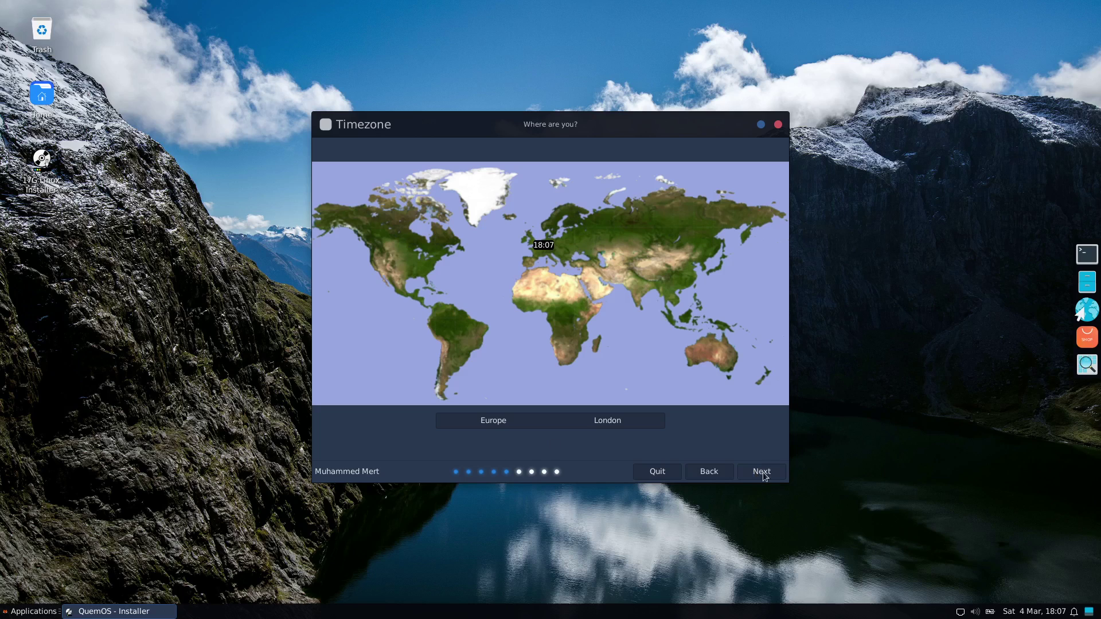
click(758, 471)
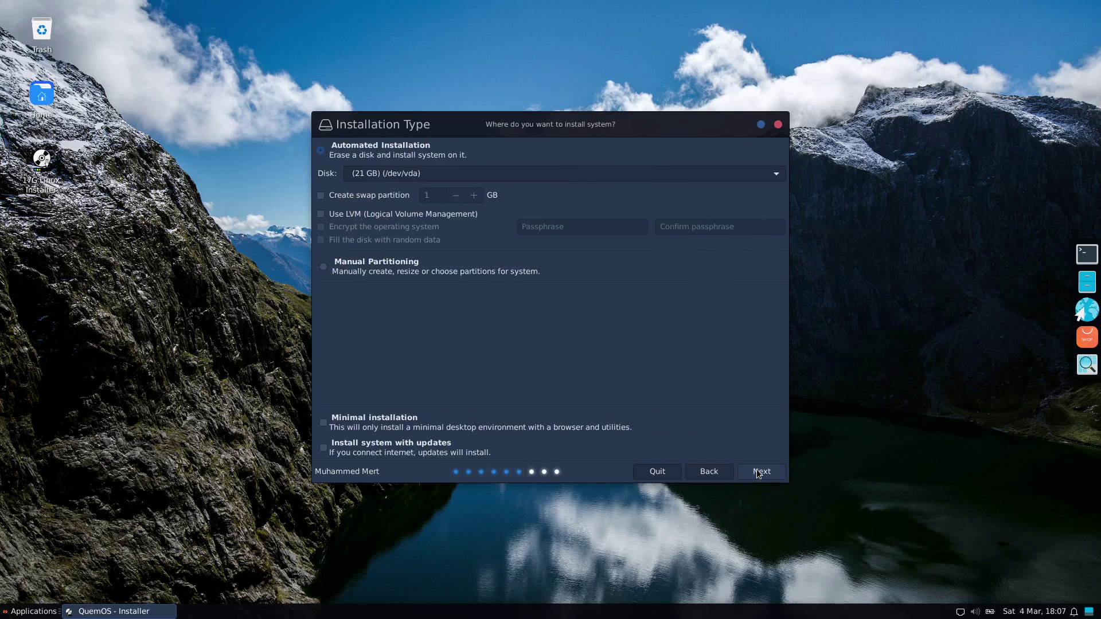
- Enable a swap partition and approve wiping the 21 GB disk with a new partition table
click(321, 196)
click(762, 472)
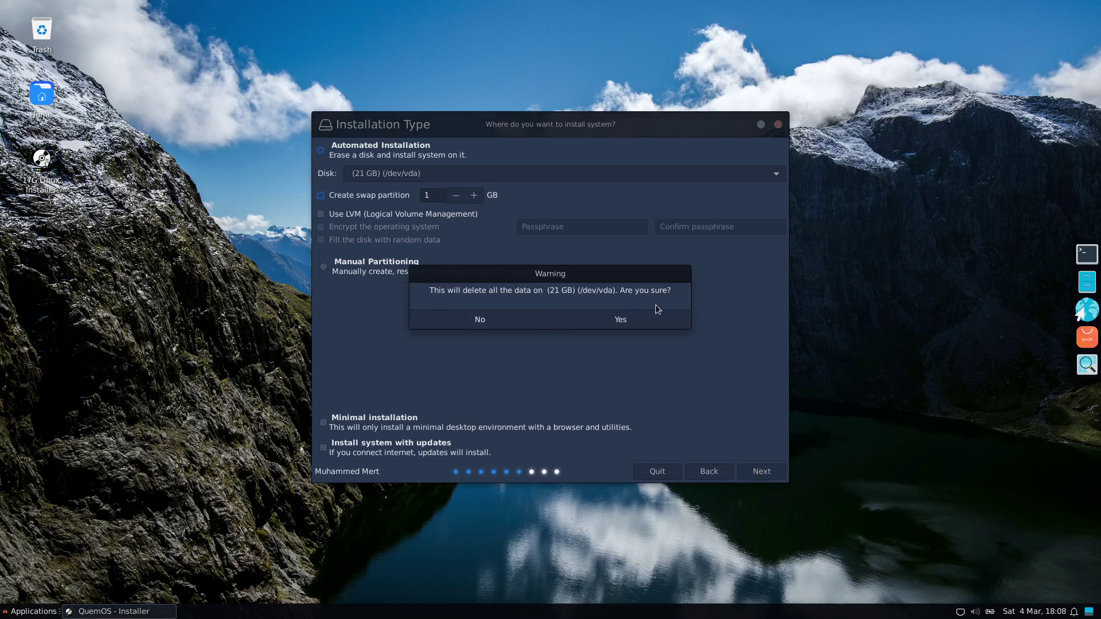
click(608, 319)
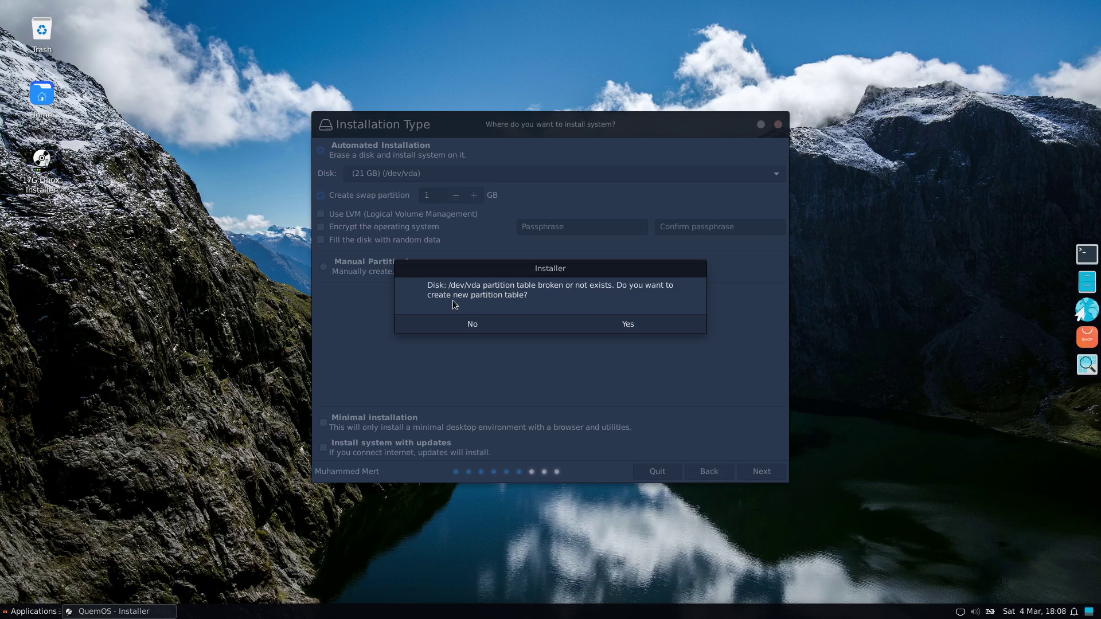
click(628, 325)
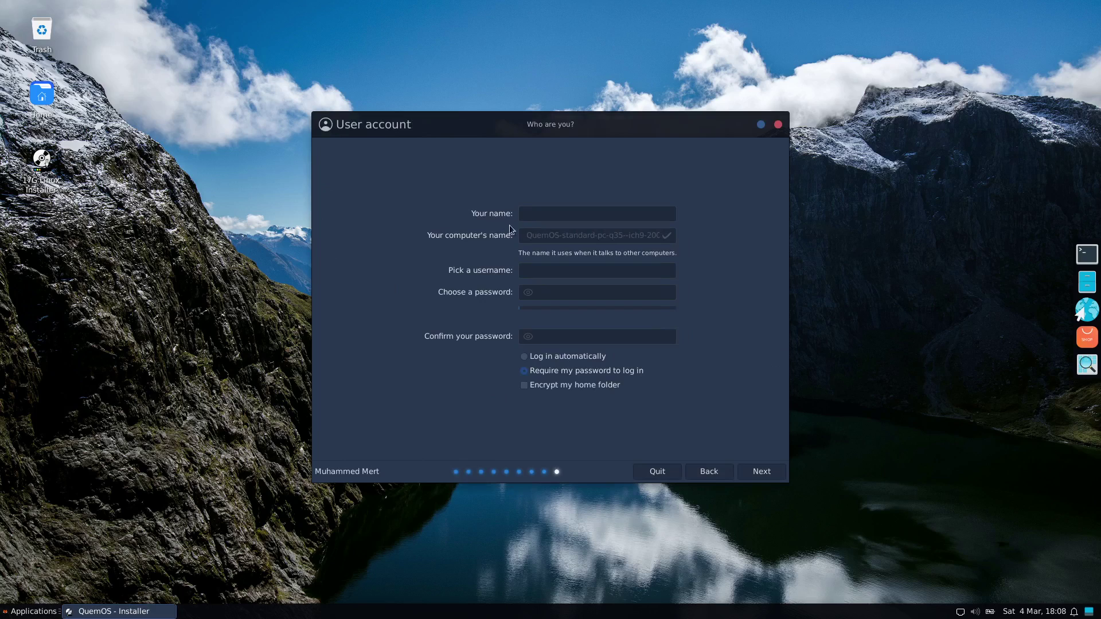
- Enter the user's name, then type and confirm a short password before continuing
click(529, 214)
text(Steven)
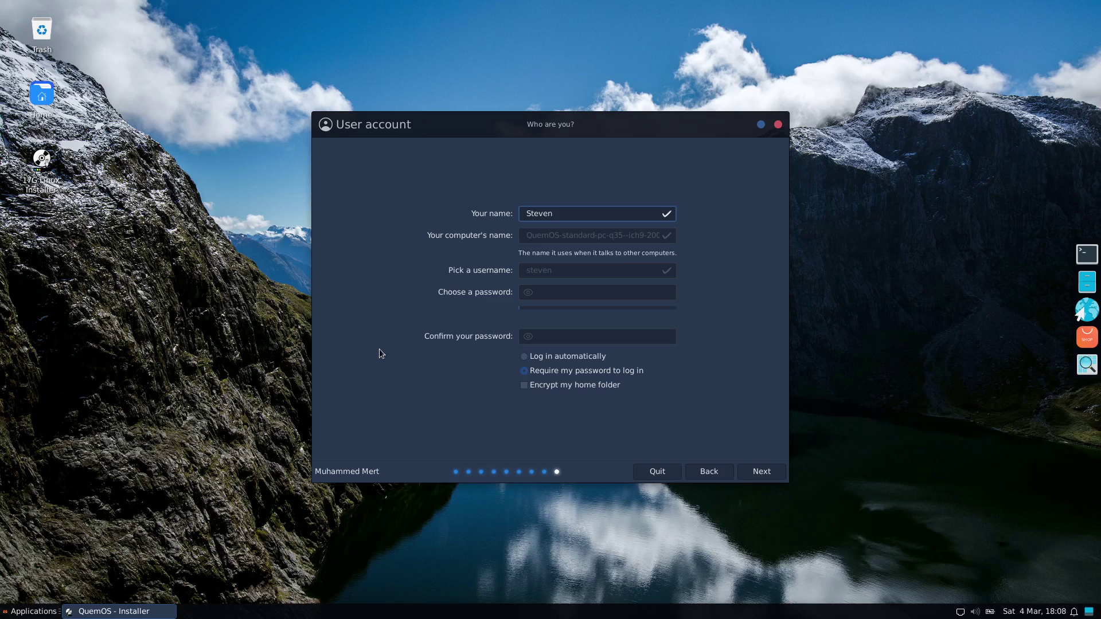
click(562, 293)
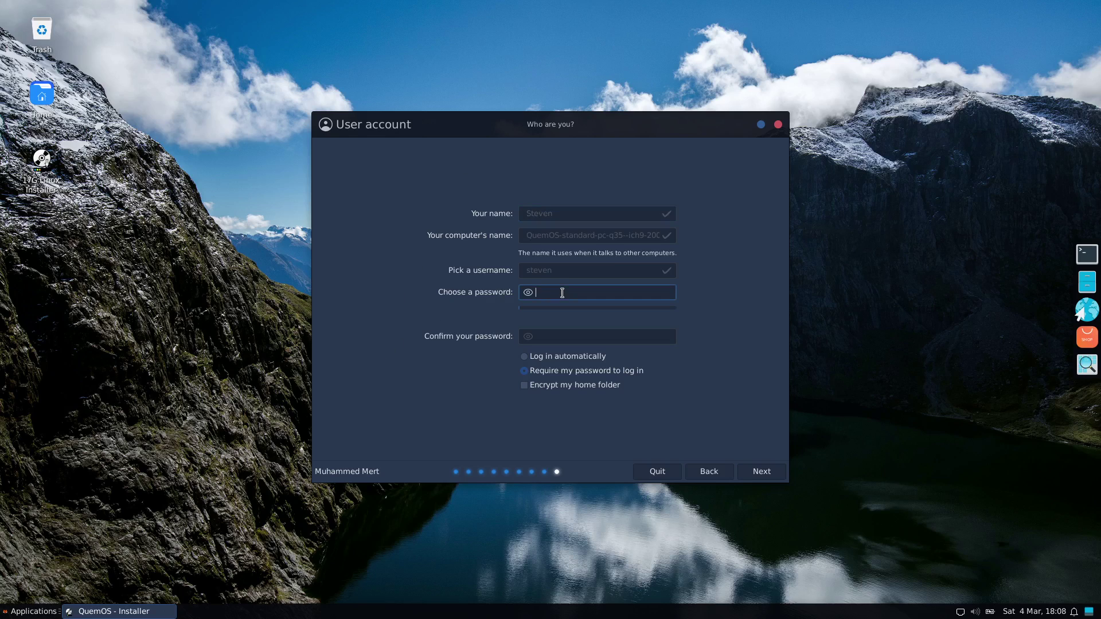
key(Tab)
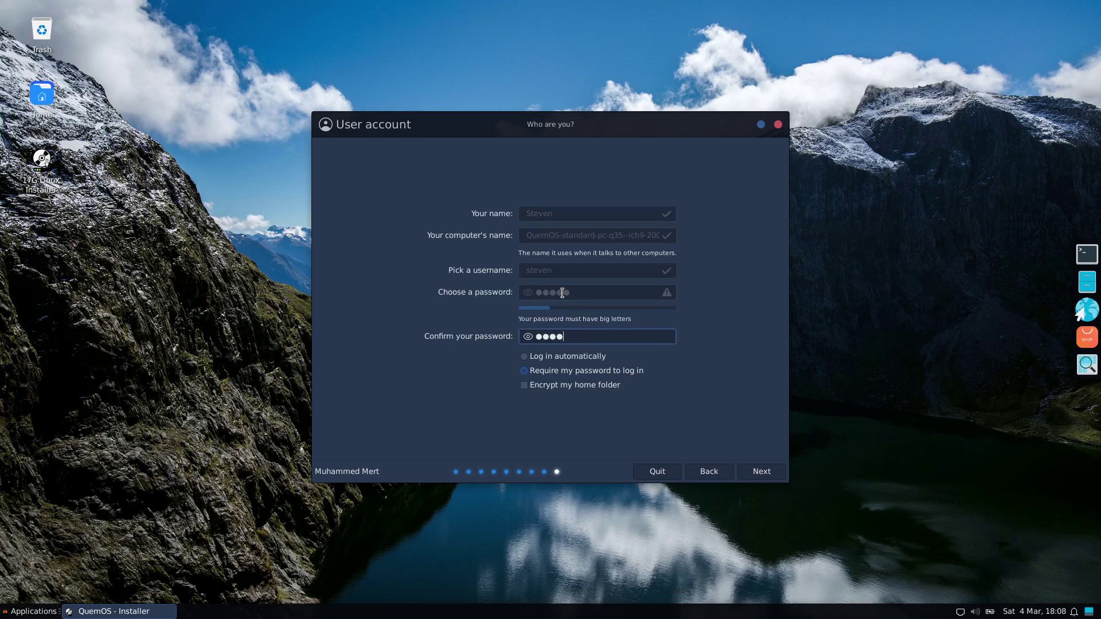
click(754, 473)
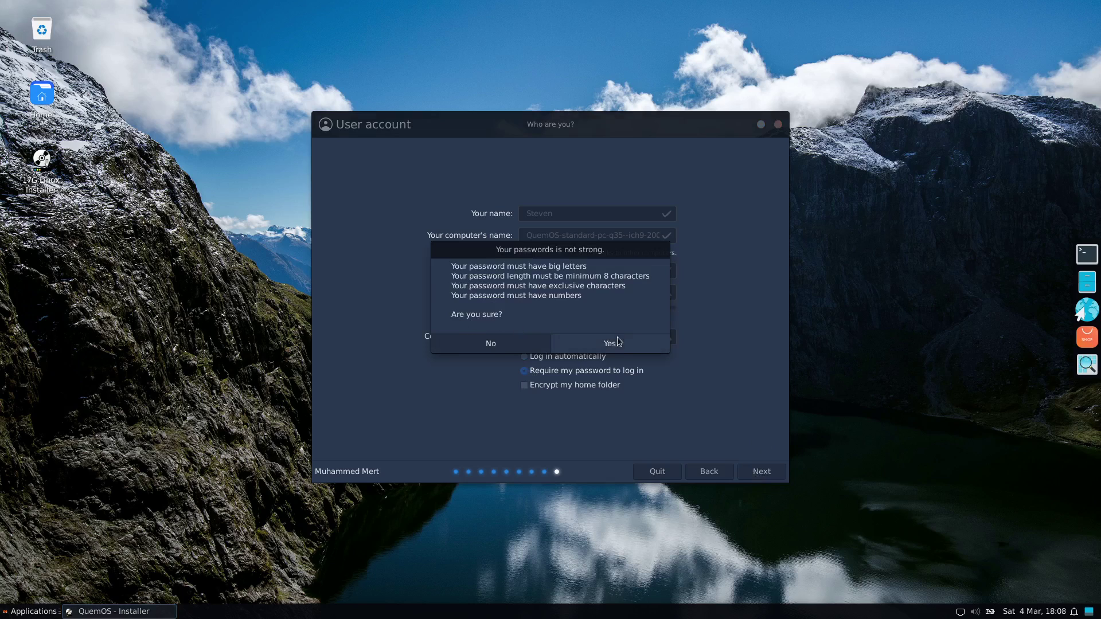
- Accept the weak password and start the installation from the Summary page
click(617, 344)
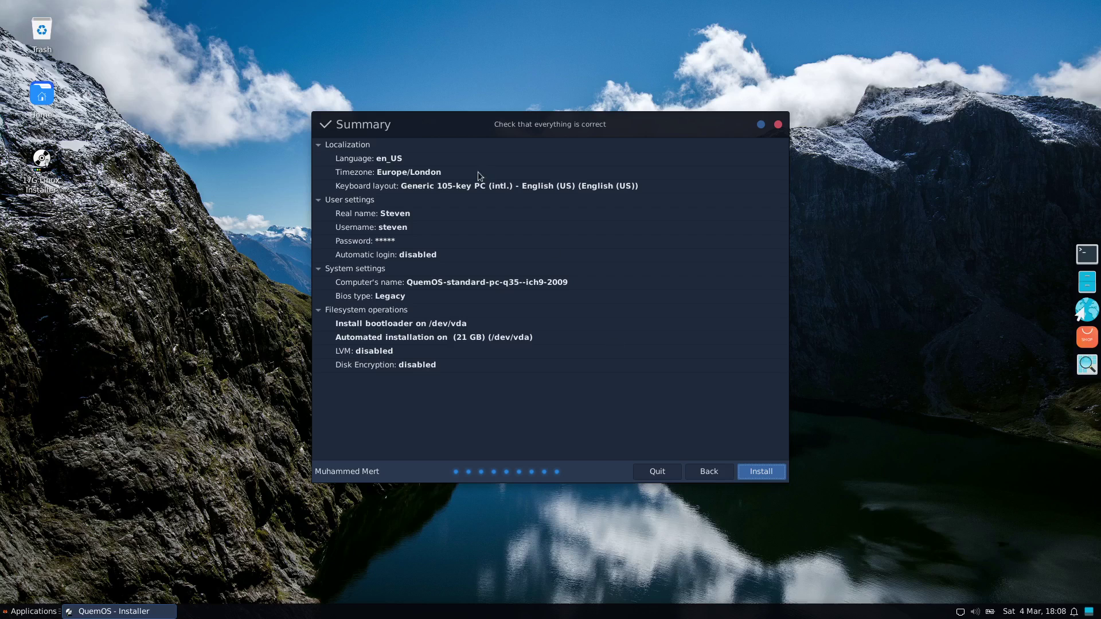
click(761, 471)
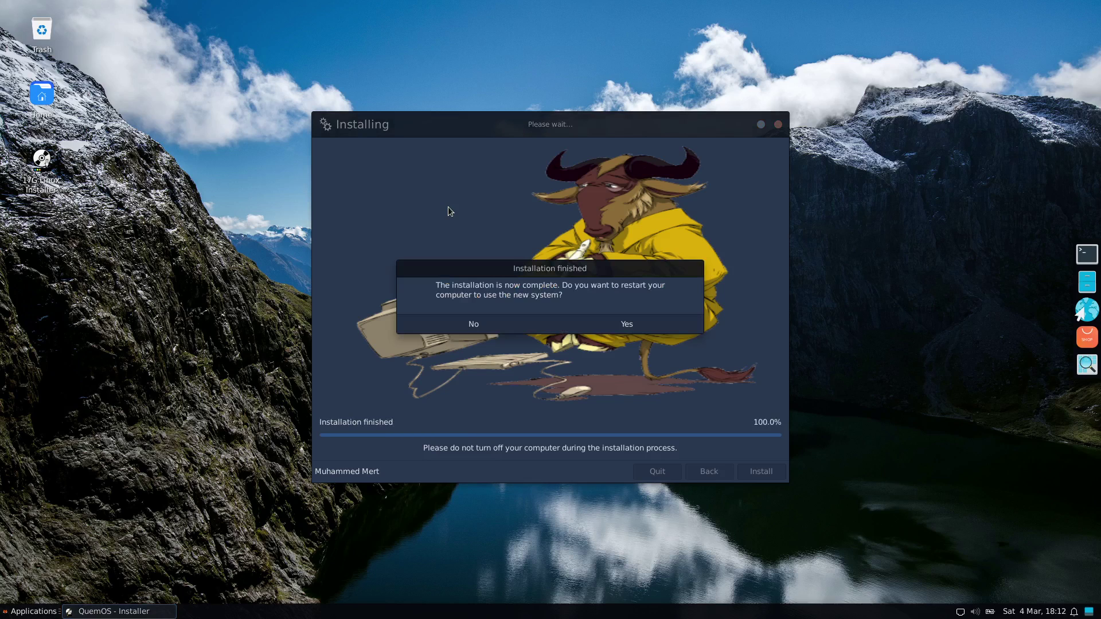
- Restart into the installed QuemOS and switch the VM viewer to full screen
click(623, 330)
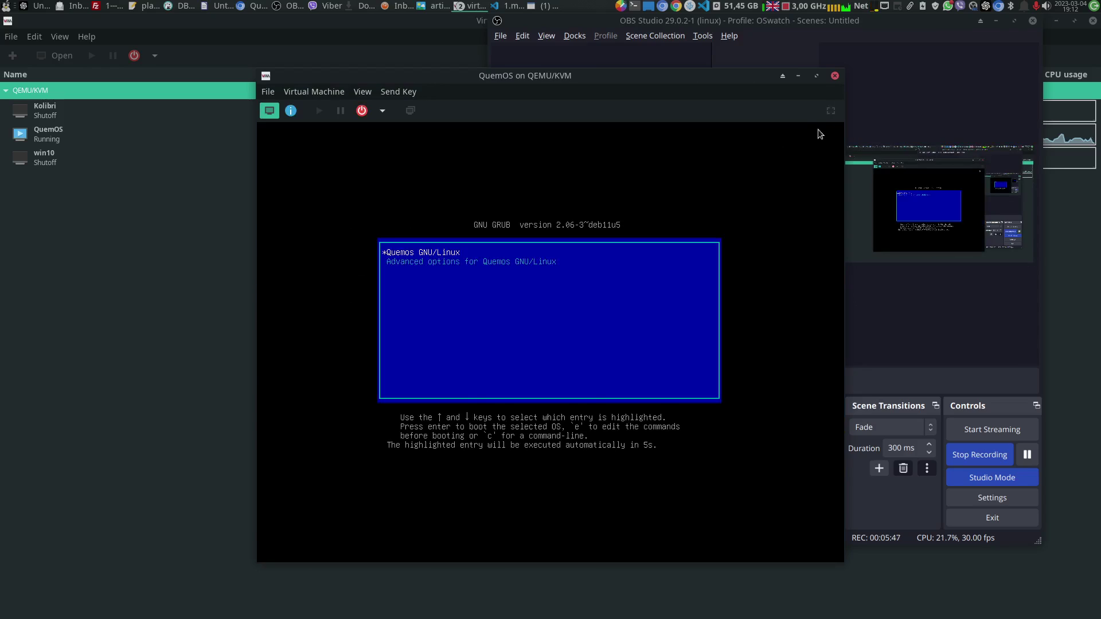
click(831, 111)
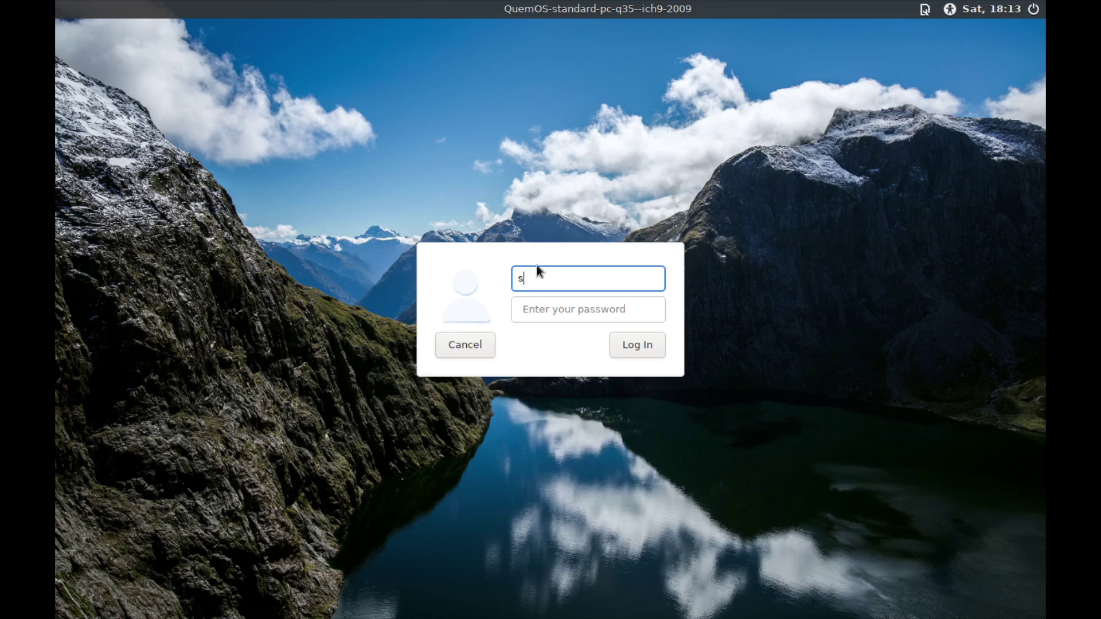
- Log in with the username and password, re-entering the password after a failed attempt
key(Tab)
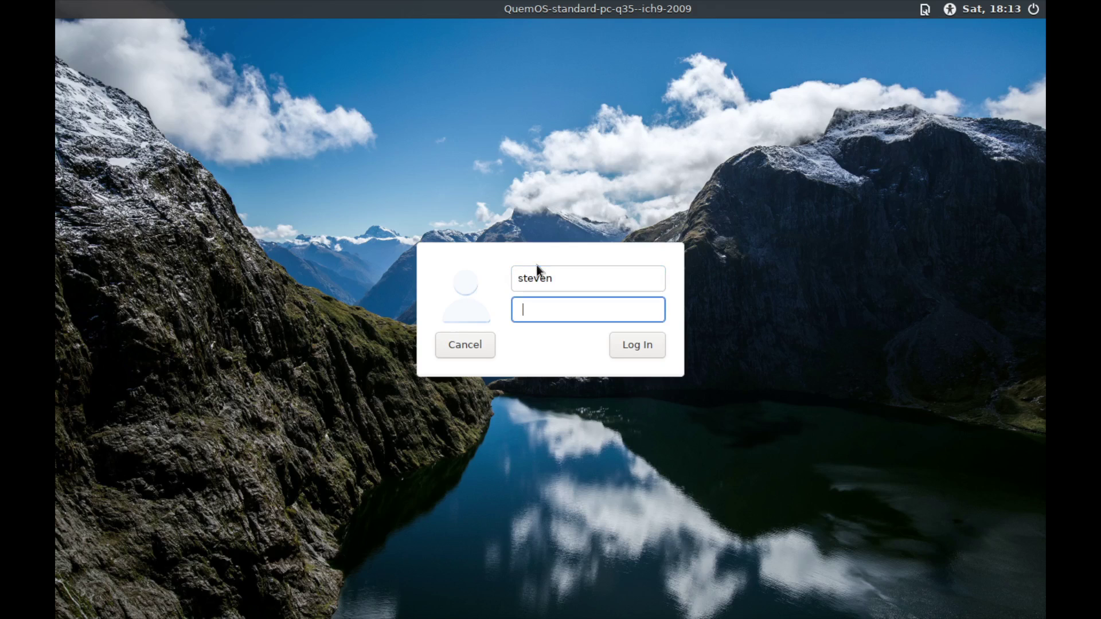
text(****)
key(BackSpace)
key(BackSpace)
text(***)
click(652, 344)
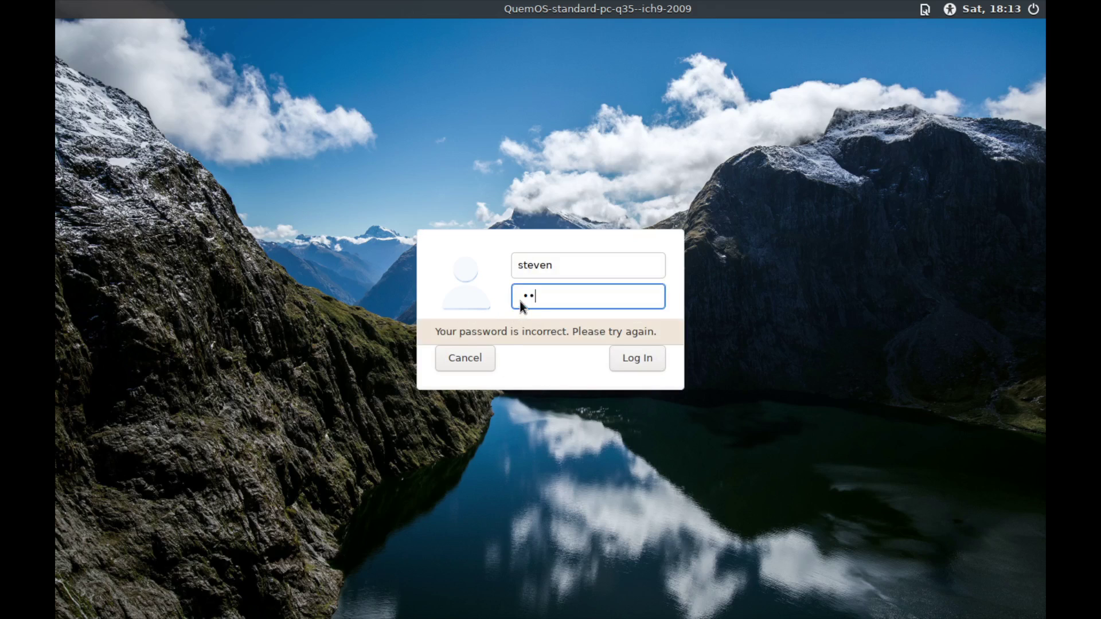
key(Return)
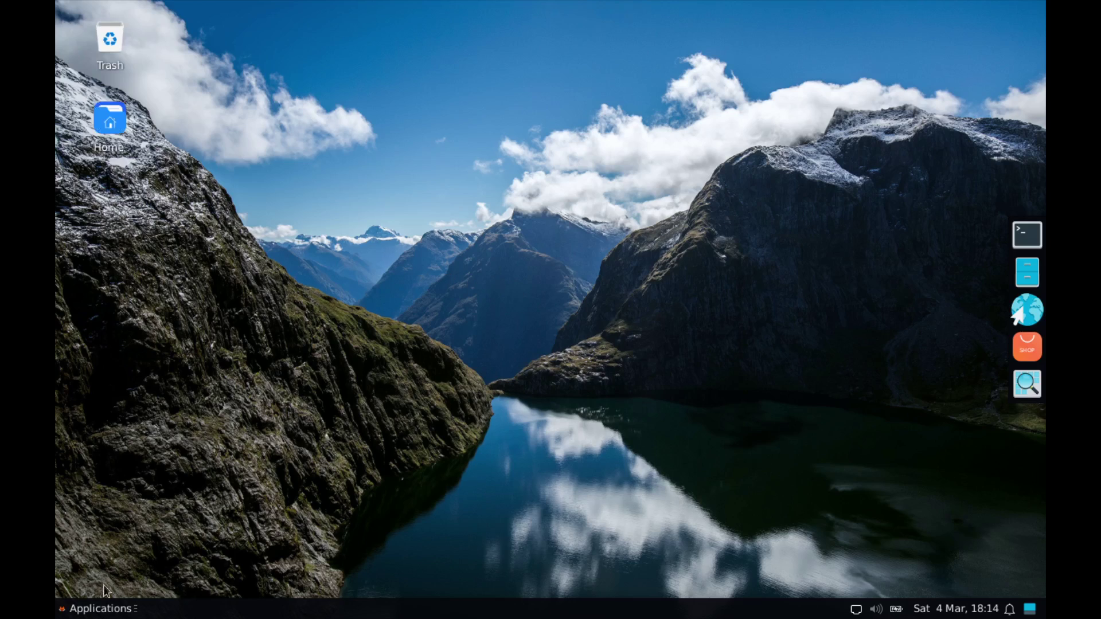
- Switch the display to 1920x1080 via Settings > Display, keep the configuration, and close
click(97, 607)
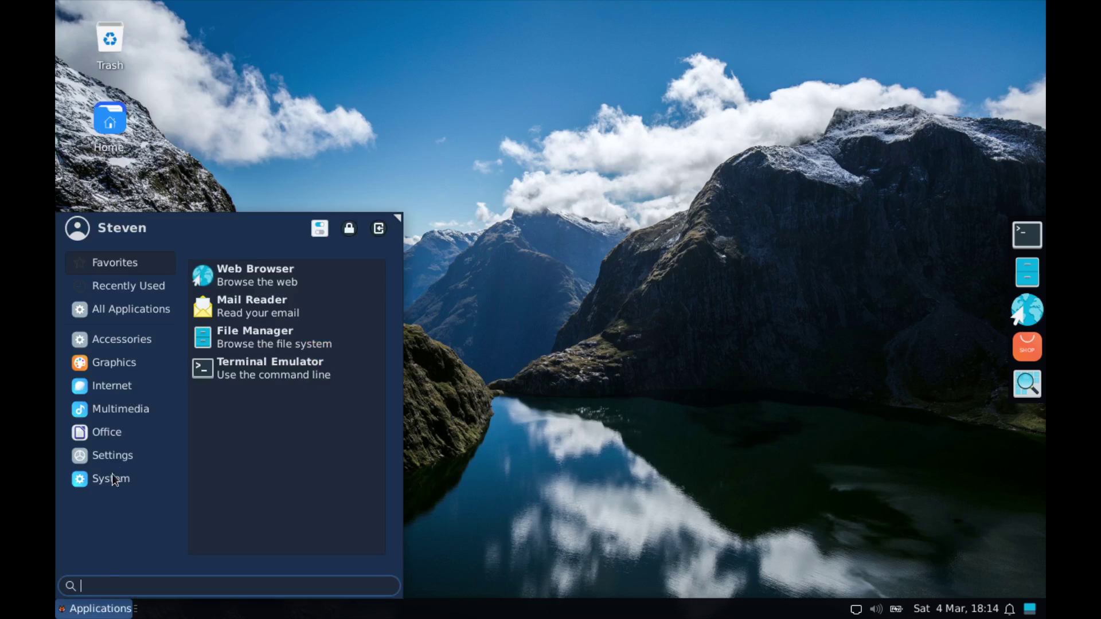
click(114, 456)
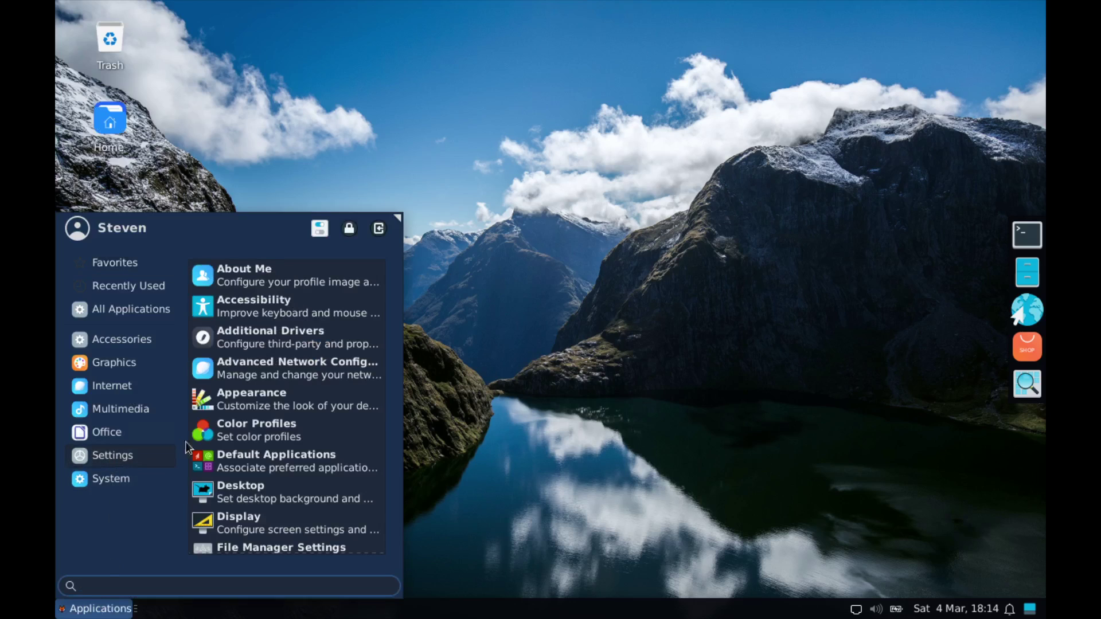
click(265, 521)
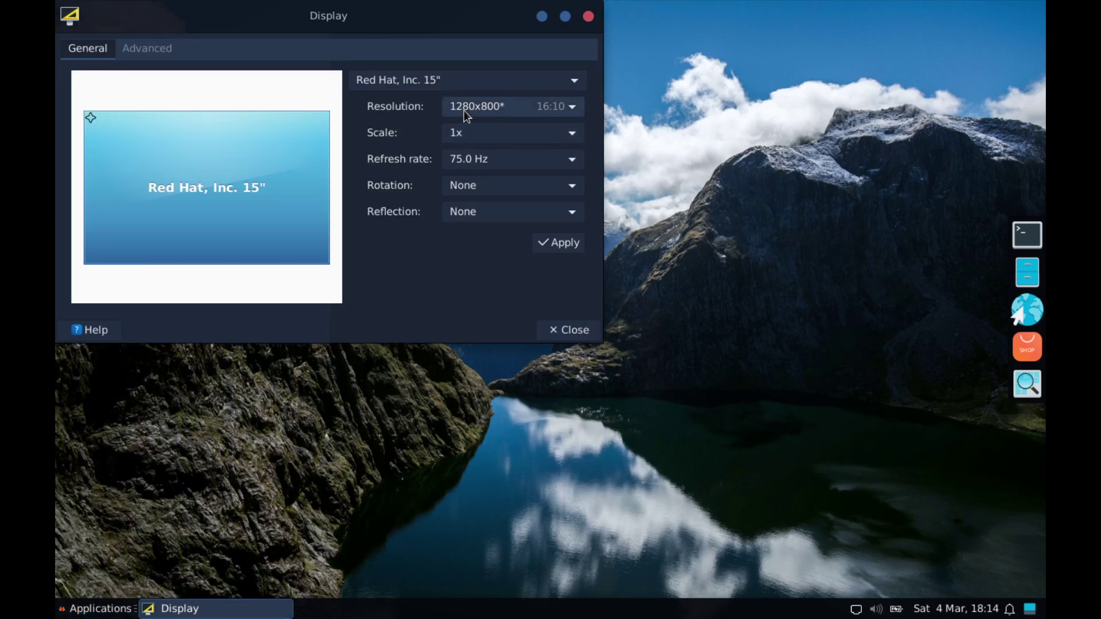
click(464, 110)
scroll(496, 481, down, 1)
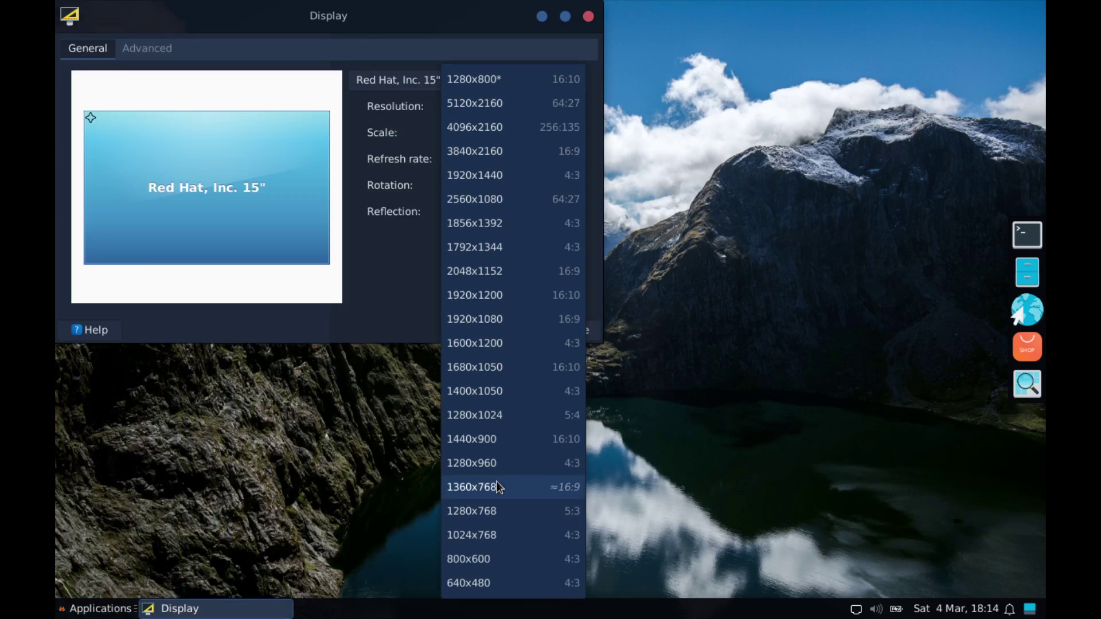
click(489, 318)
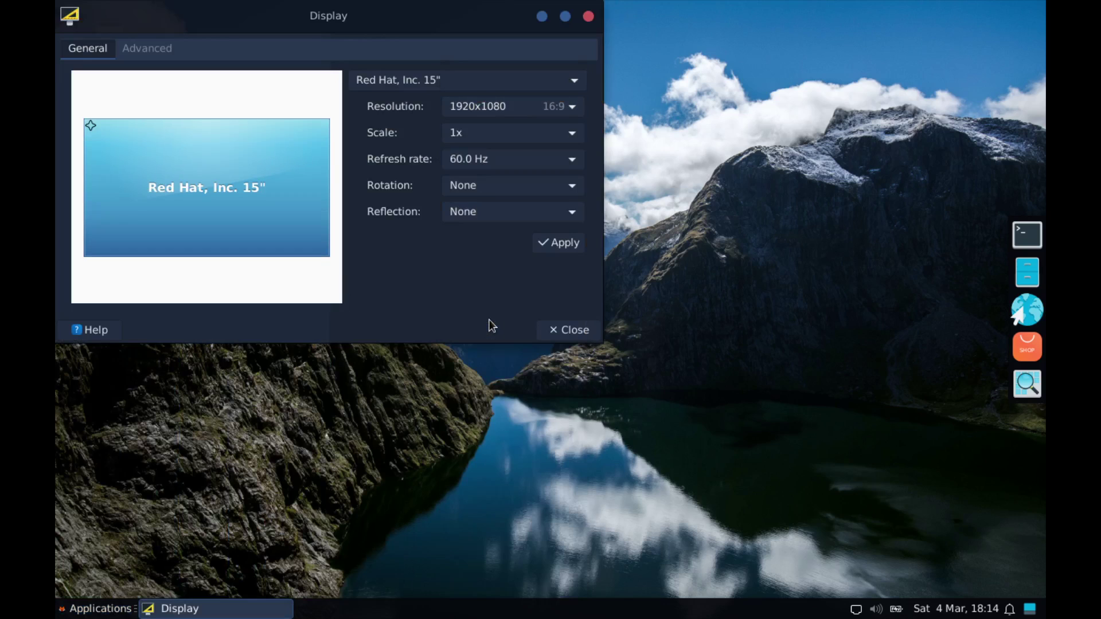
click(553, 243)
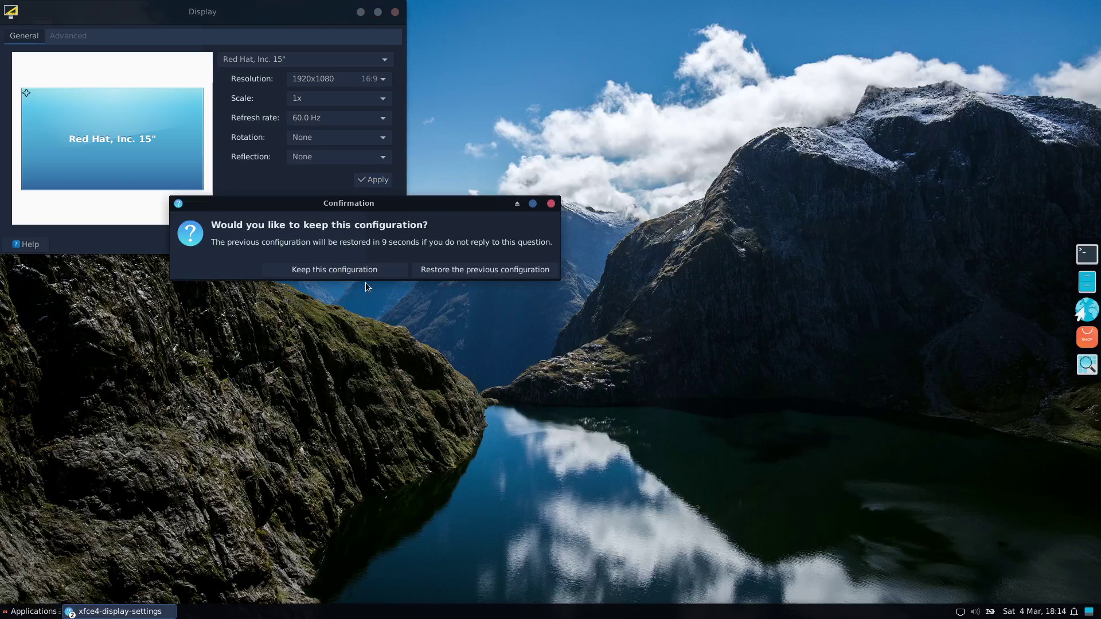
click(356, 273)
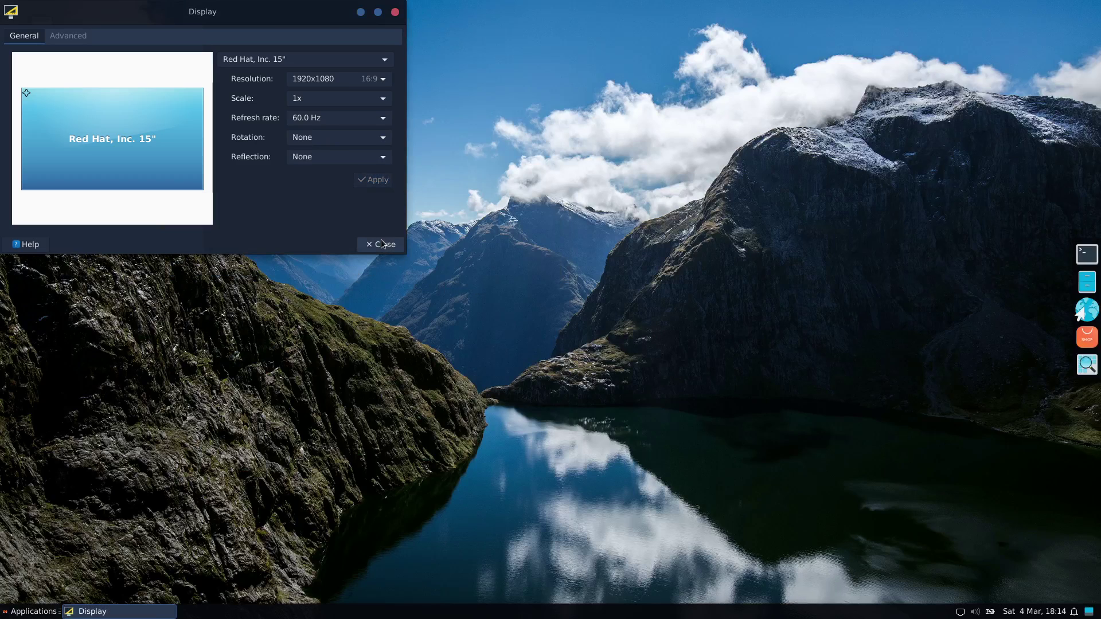
click(383, 243)
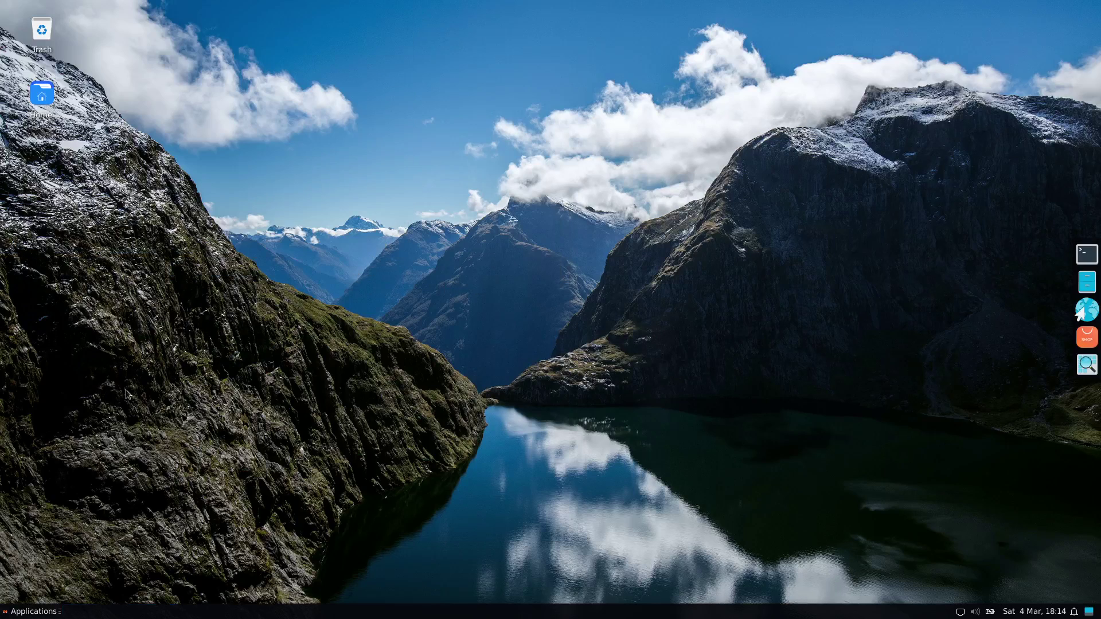
- Open Desktop settings and try the bubble, green coast, red court and milky way wallpapers
click(13, 615)
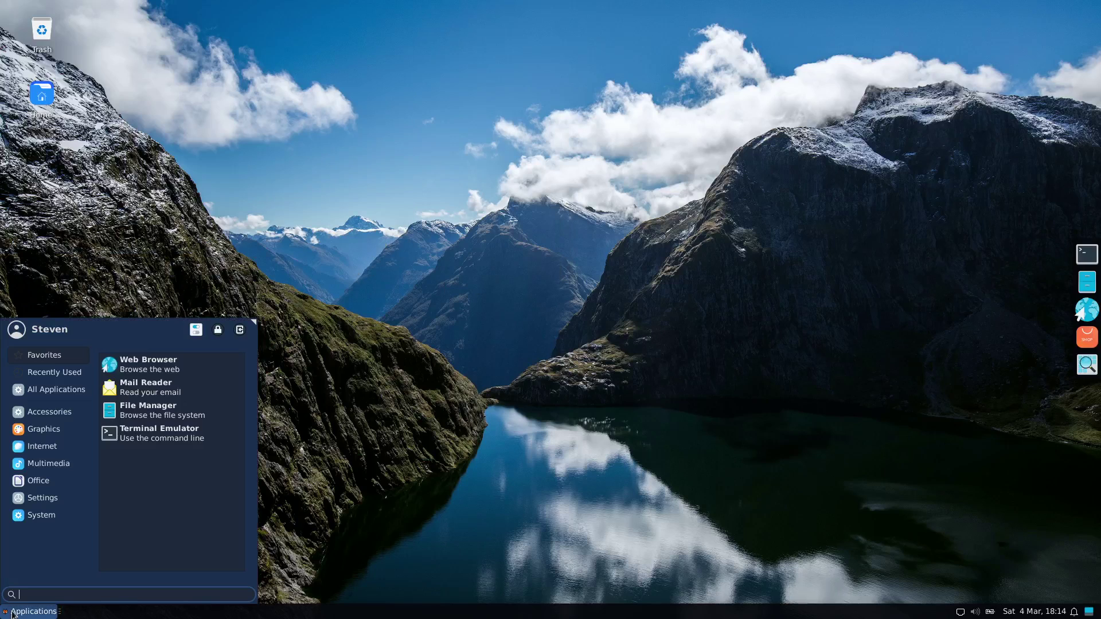
click(45, 499)
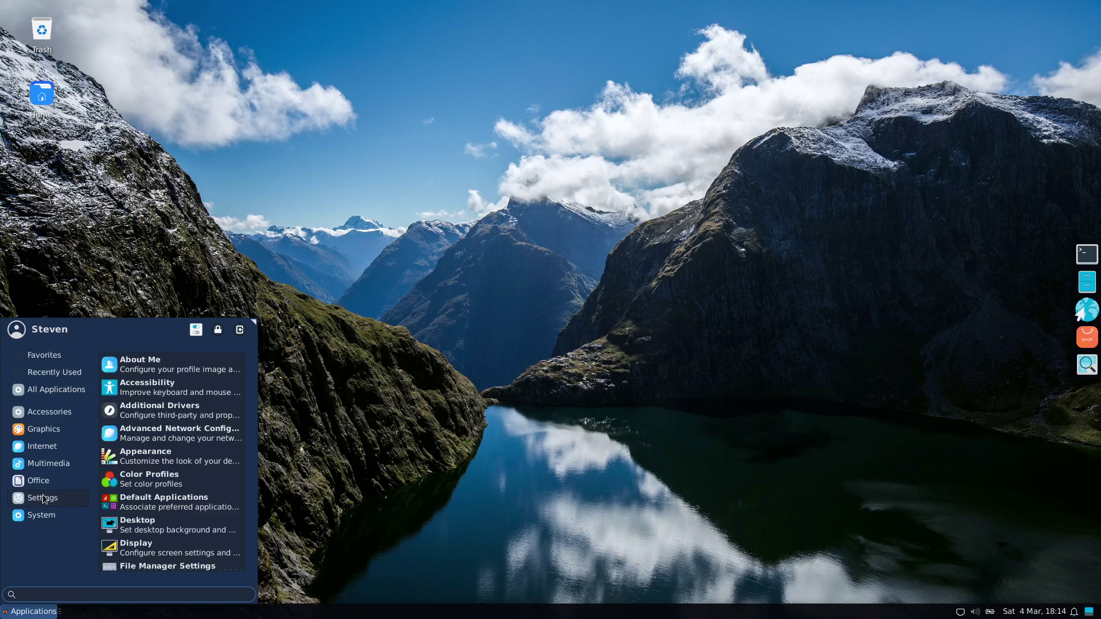
click(139, 528)
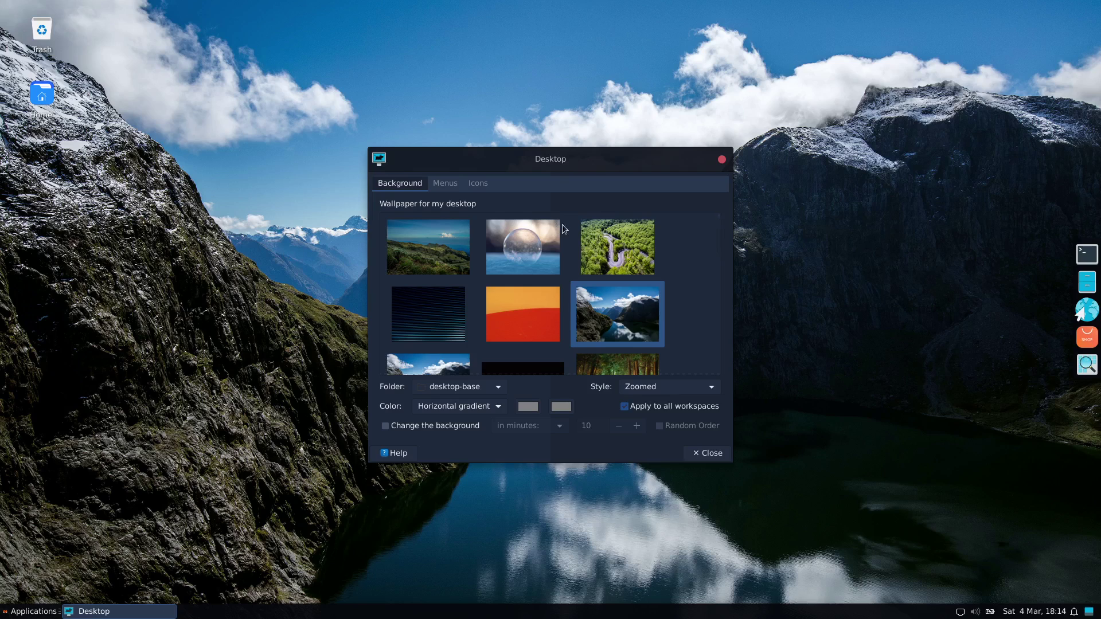
click(532, 252)
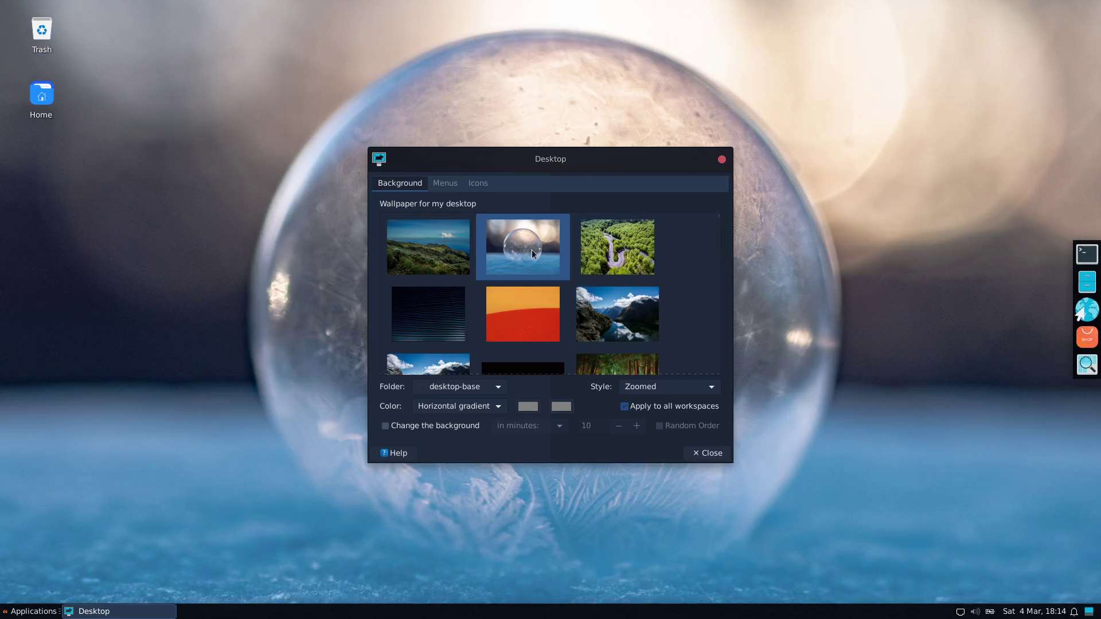
click(443, 256)
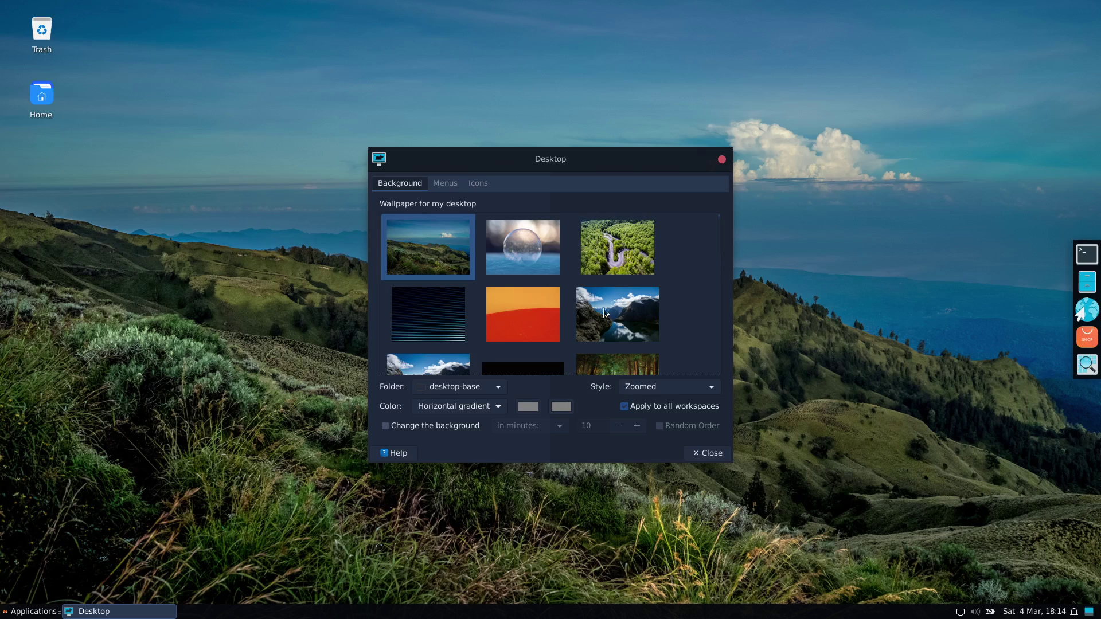
scroll(617, 308, down, 5)
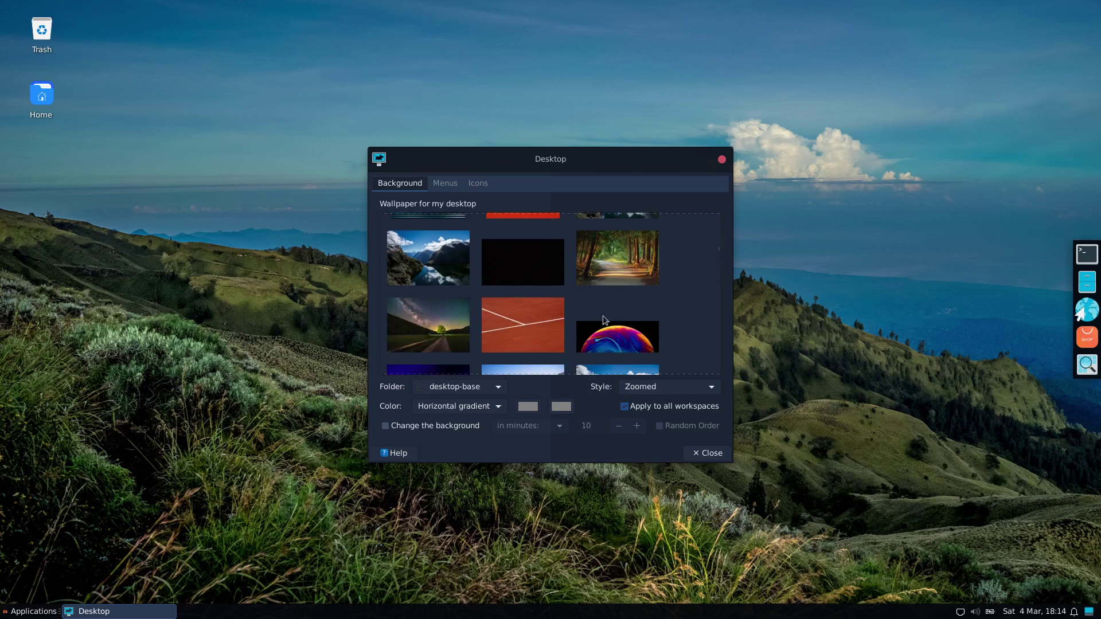
click(558, 333)
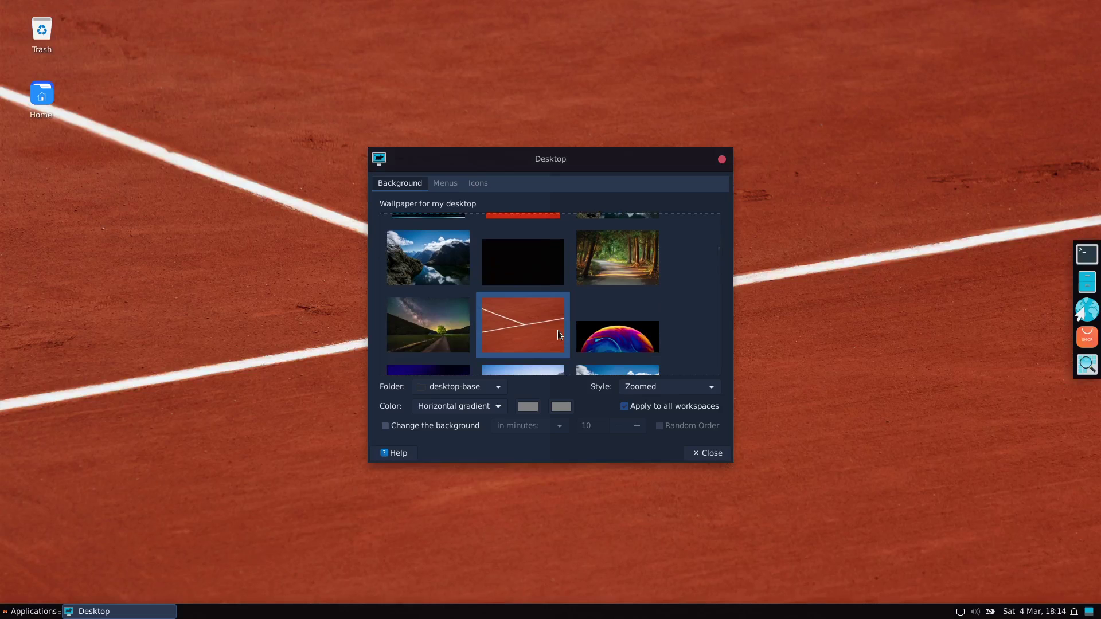
click(446, 328)
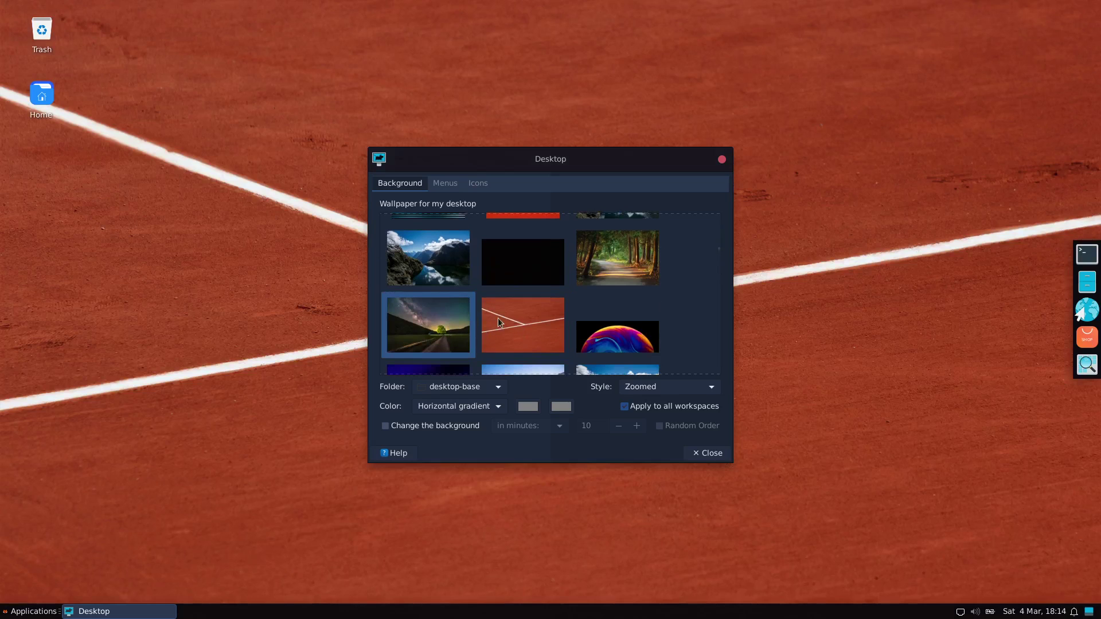
- Try the Santorini, abstract and teal mosaic wallpapers, then settle on the sunset palm-tree image
scroll(512, 318, down, 4)
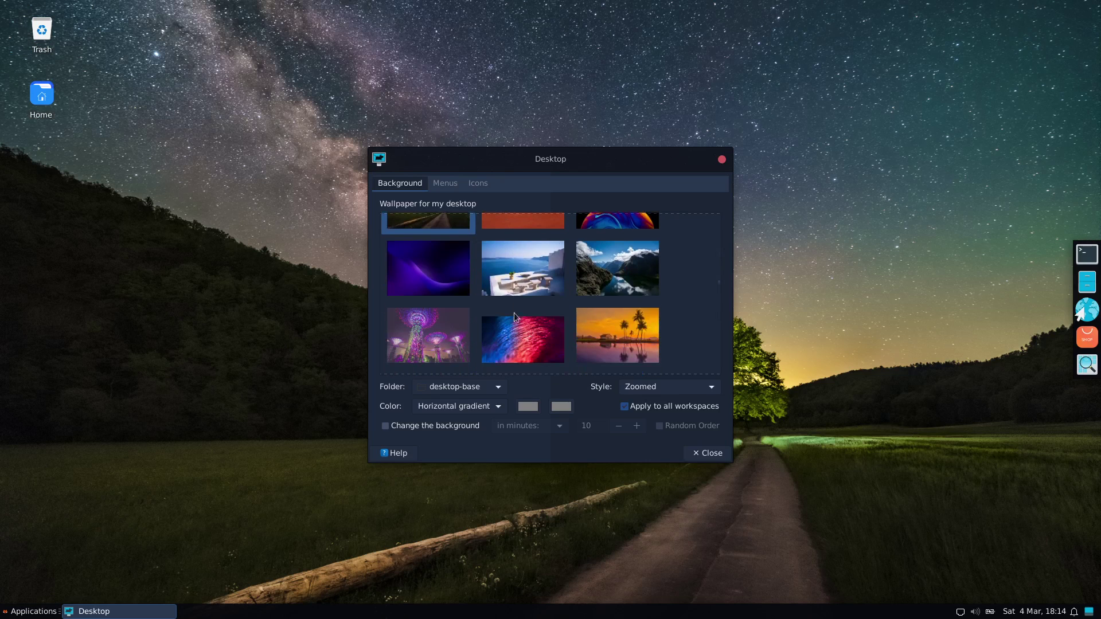
click(526, 273)
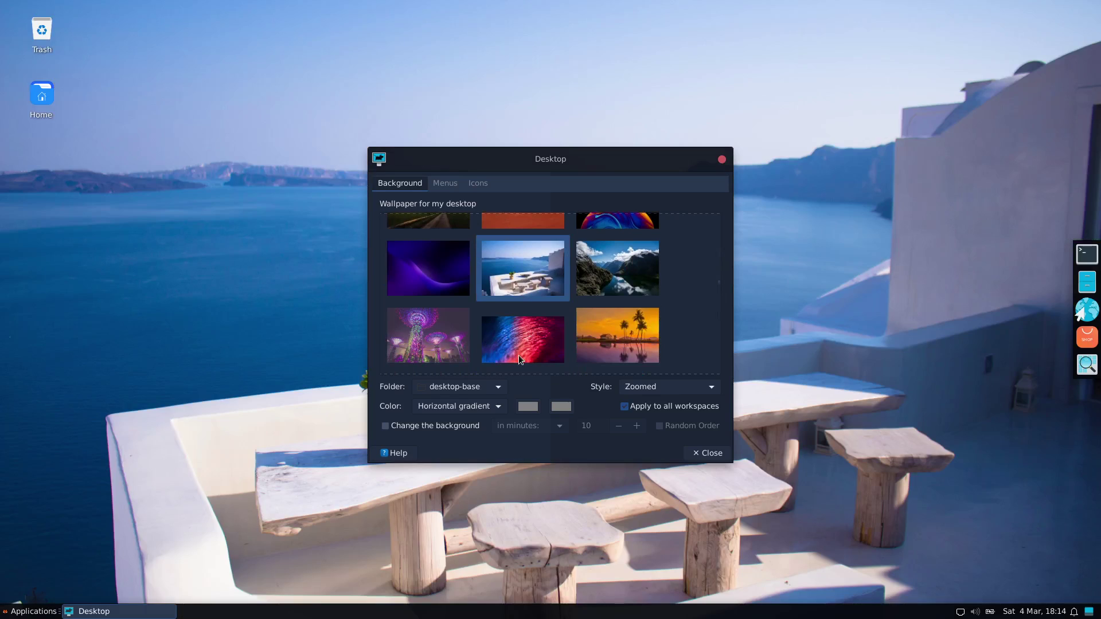
click(518, 355)
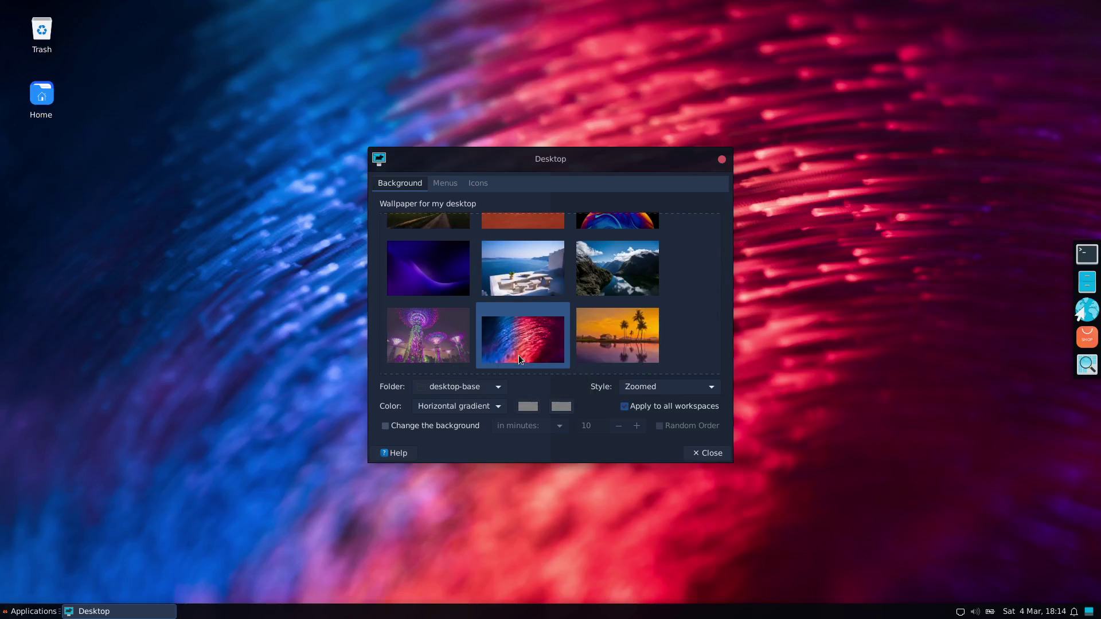
scroll(521, 349, down, 5)
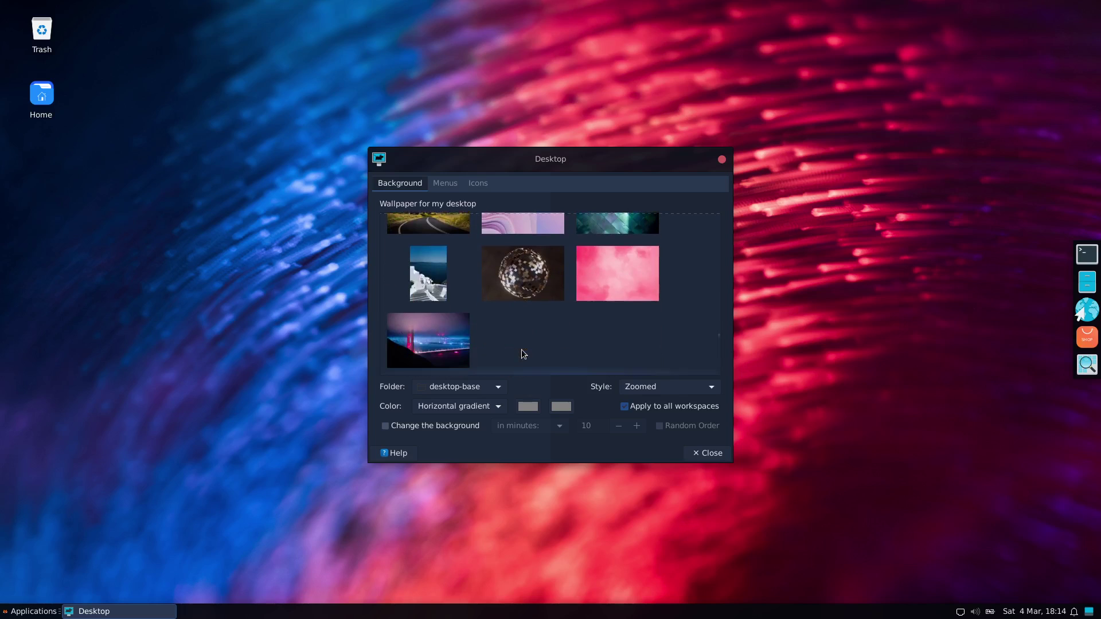
scroll(526, 340, up, 2)
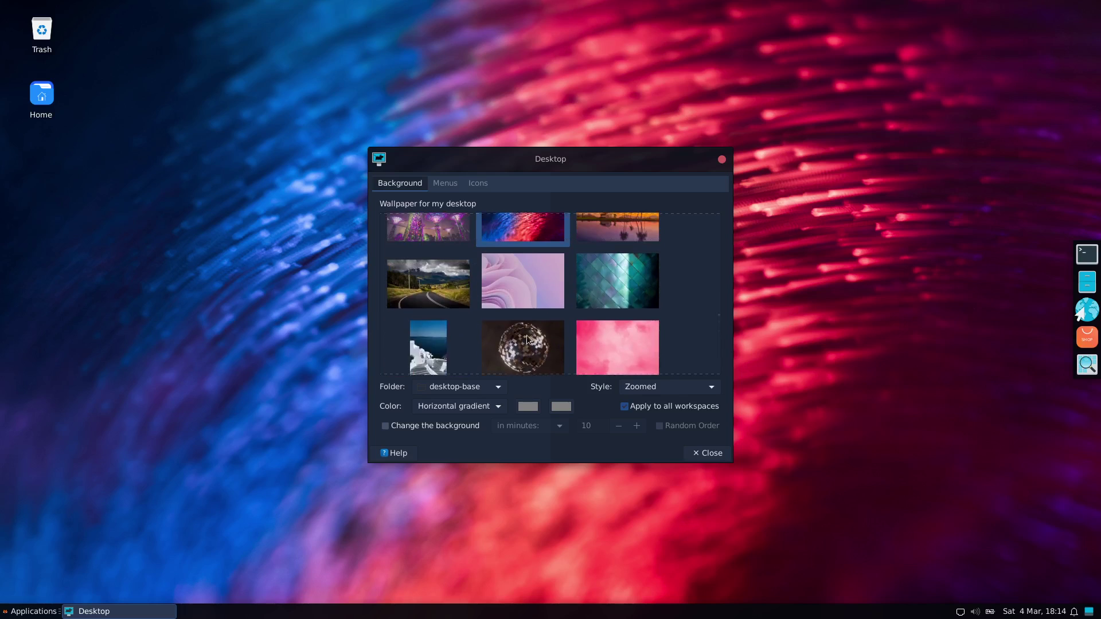
click(625, 316)
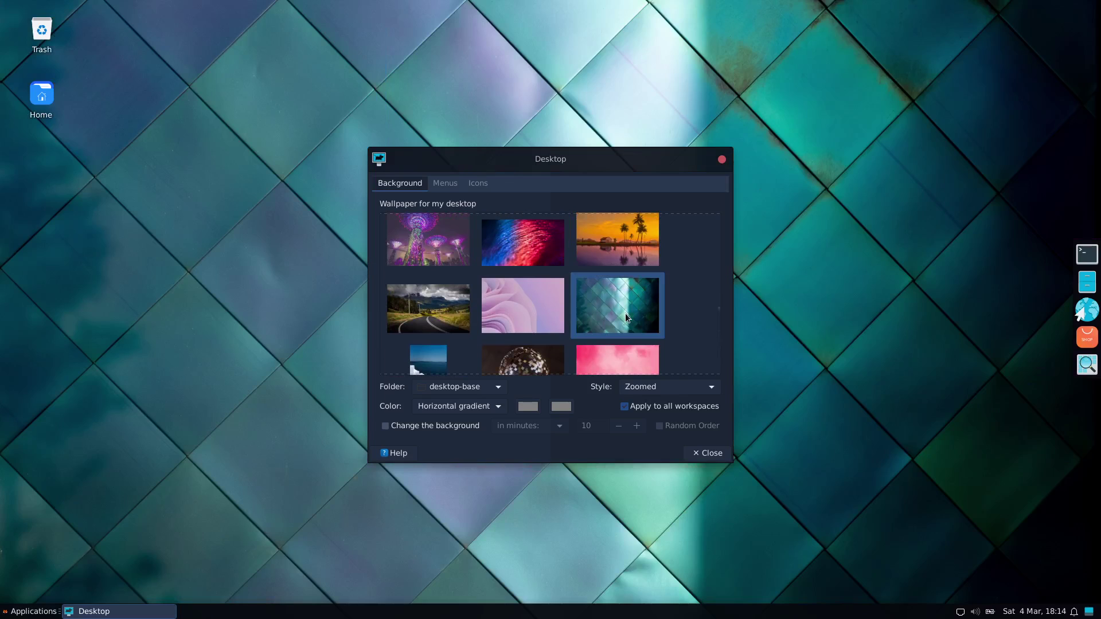
click(605, 244)
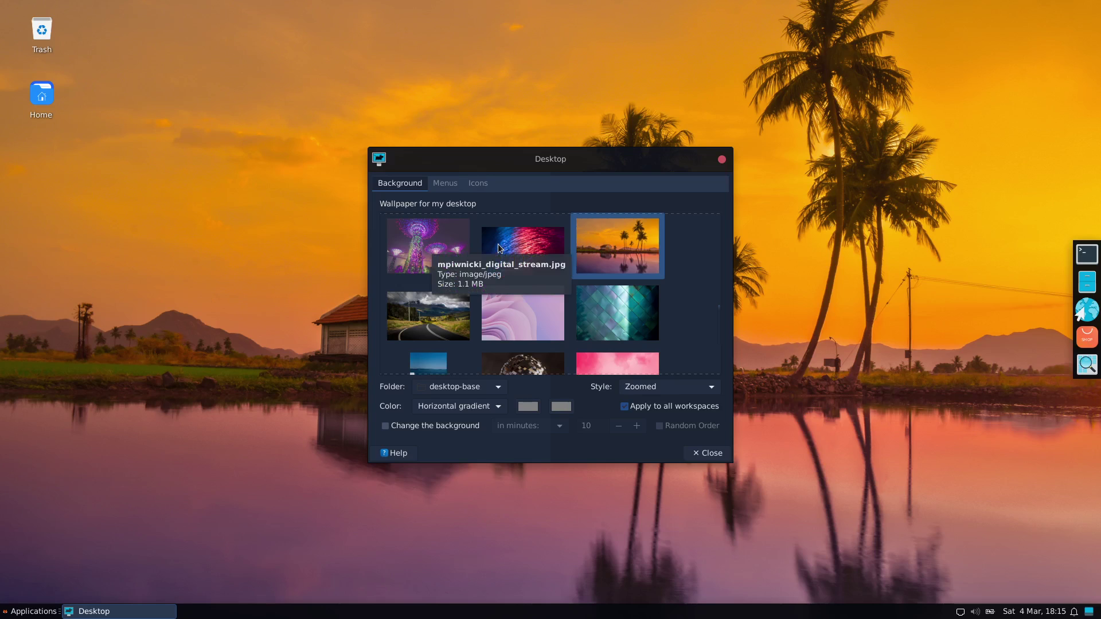
click(708, 454)
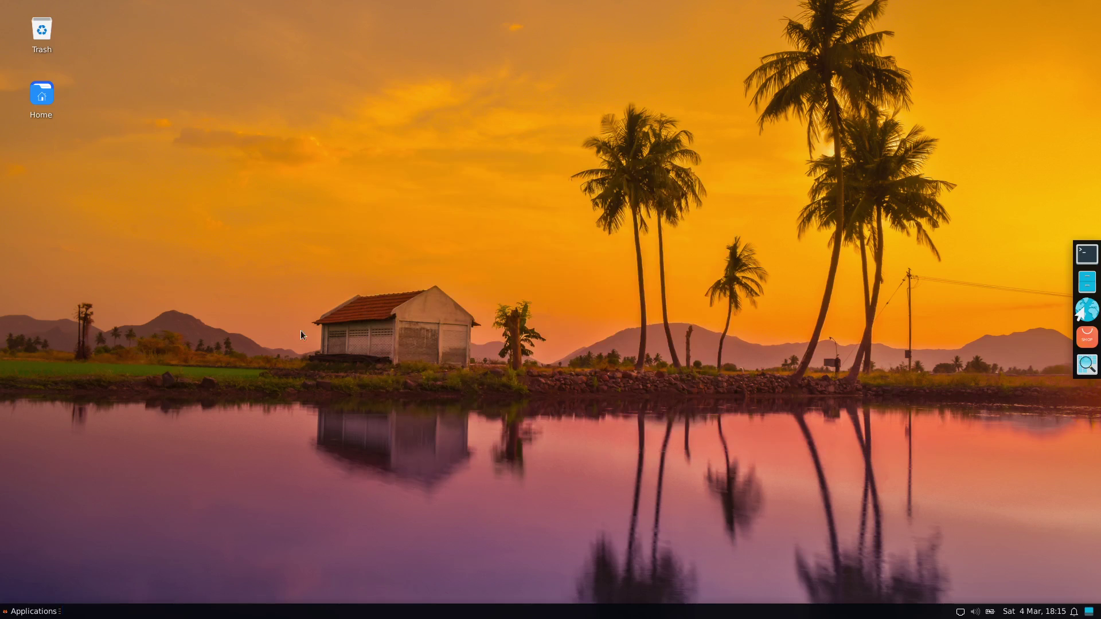
- Browse the Accessories, Graphics, Internet and Multimedia categories, then launch LibreOffice from Office
click(14, 614)
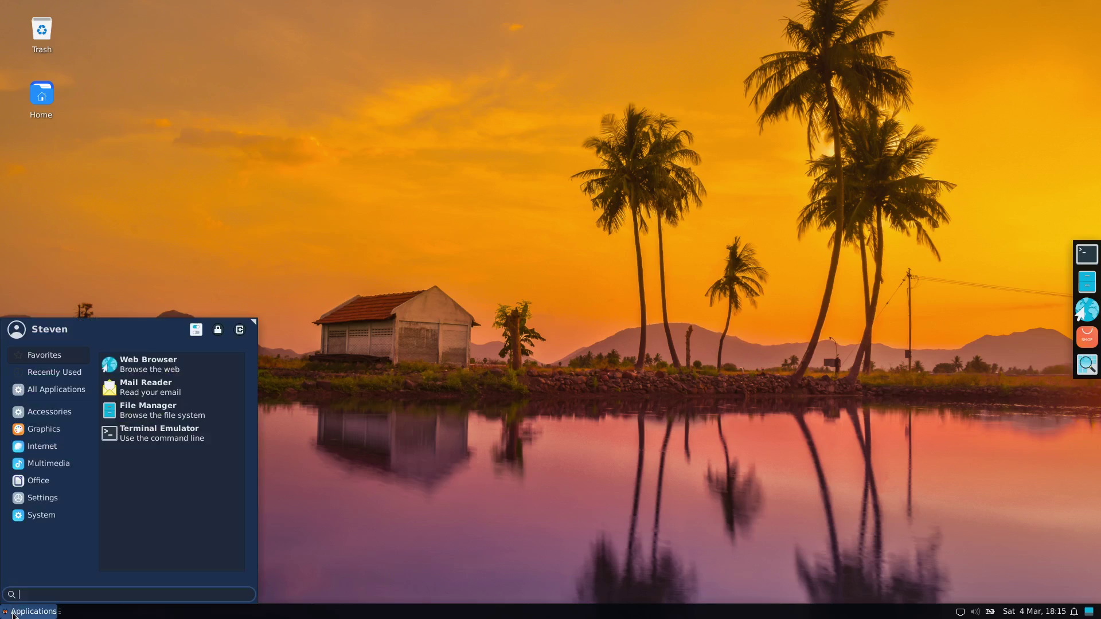
click(39, 414)
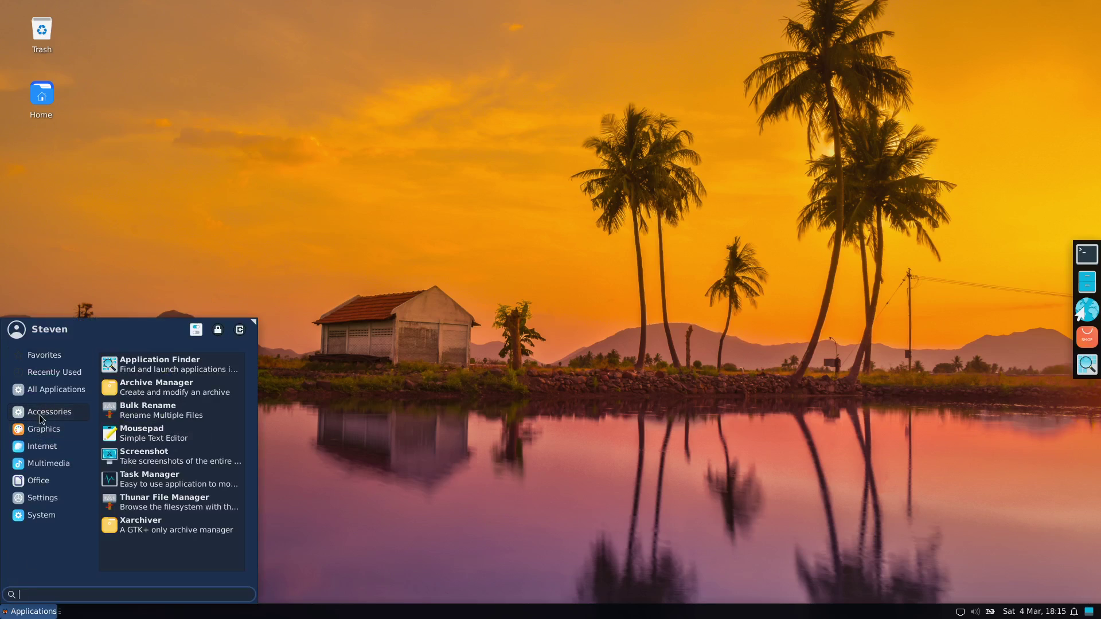
click(37, 431)
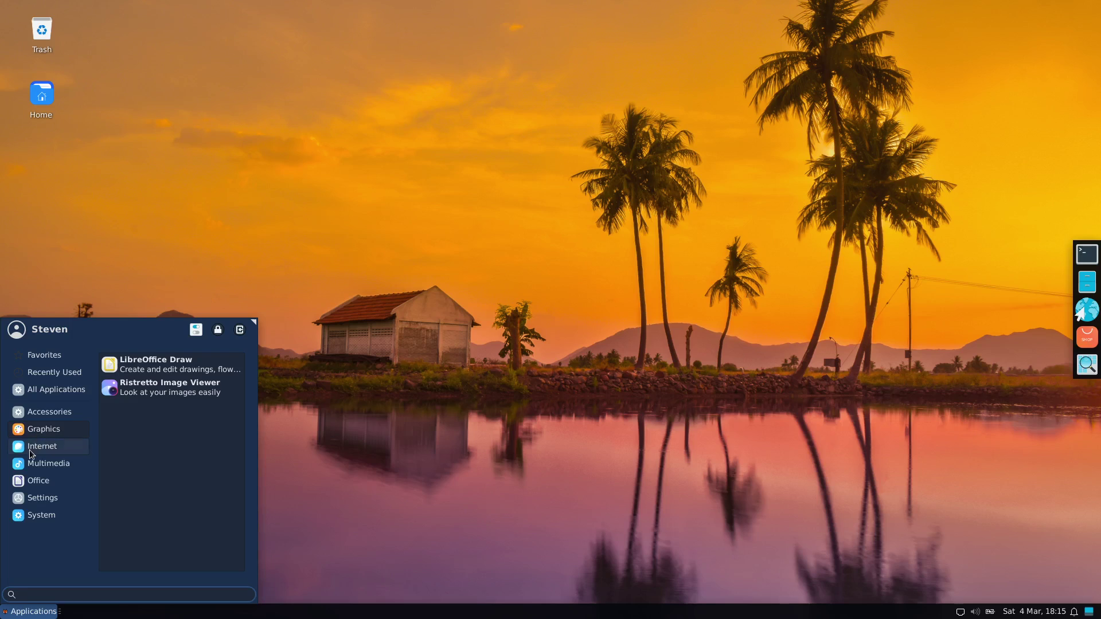
click(30, 449)
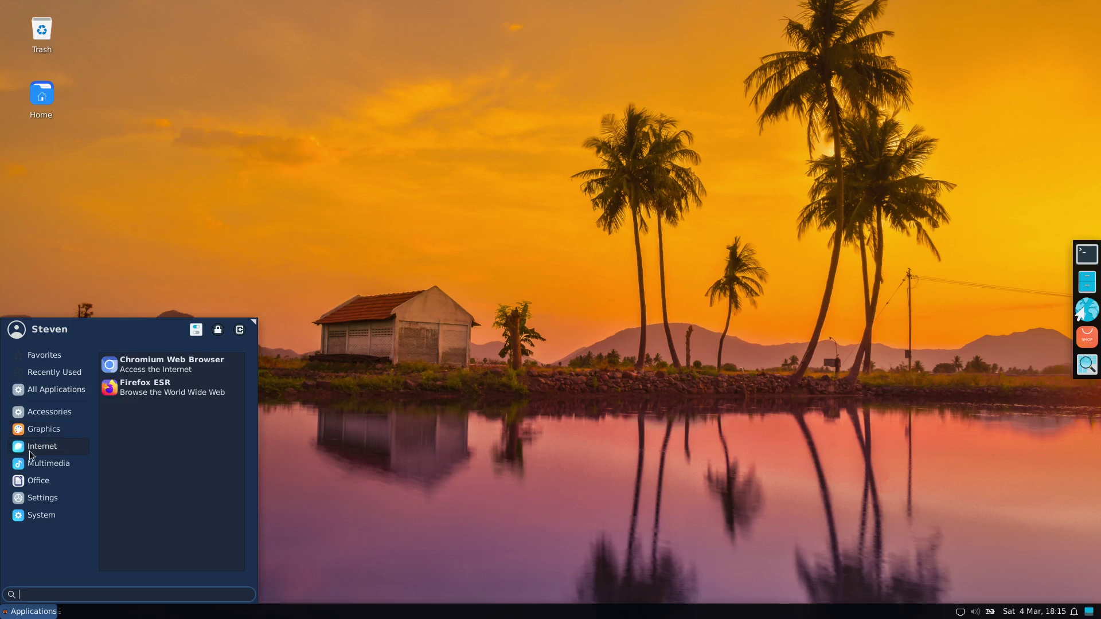
click(26, 469)
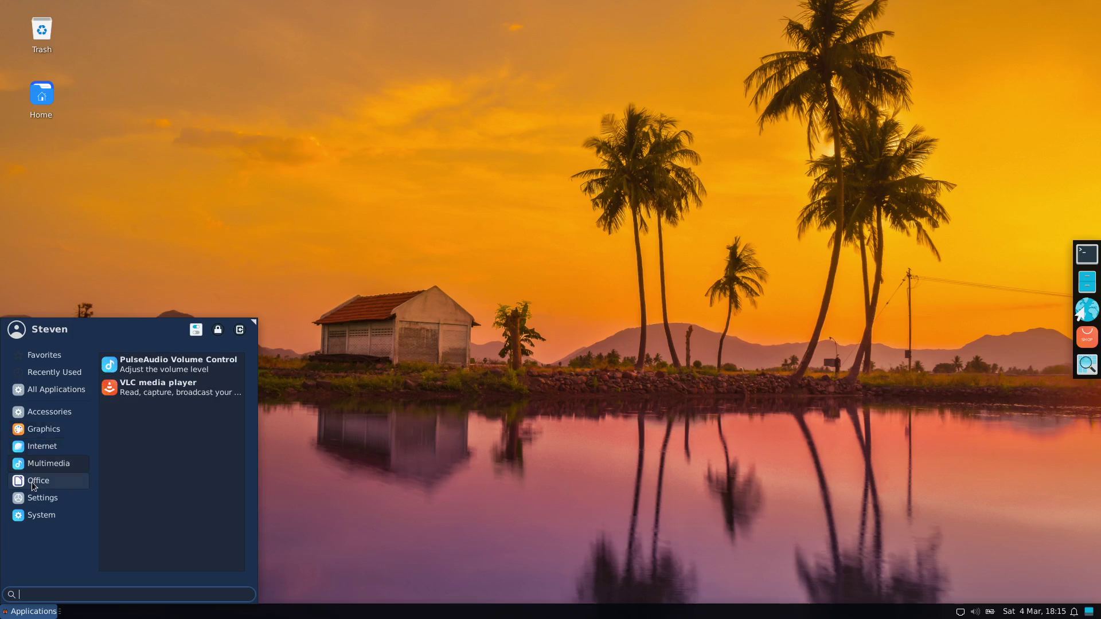
click(32, 482)
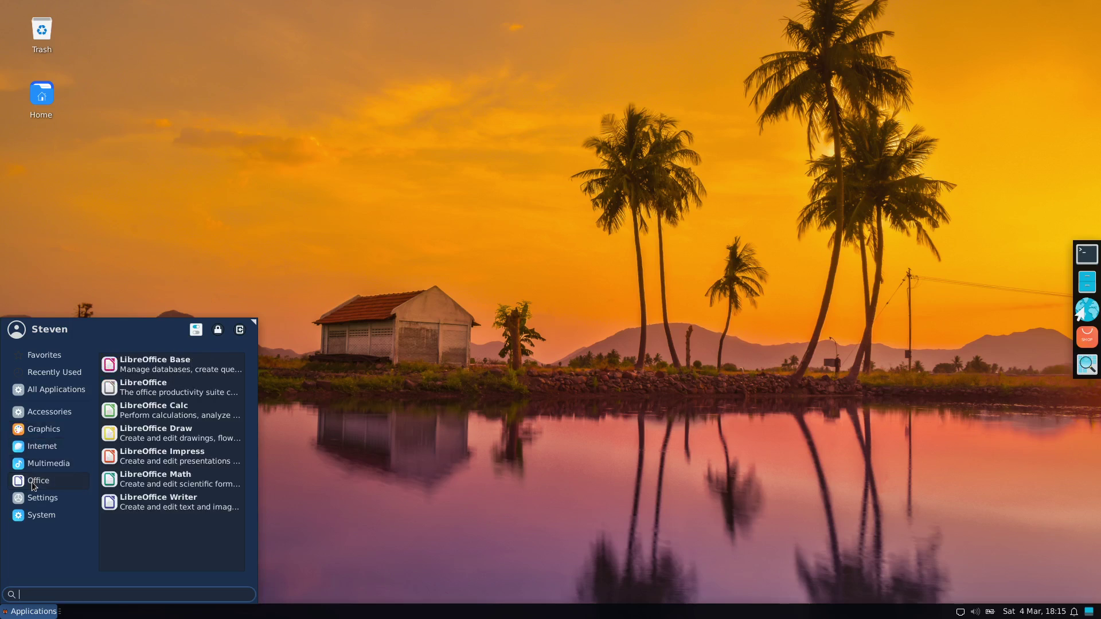
click(162, 382)
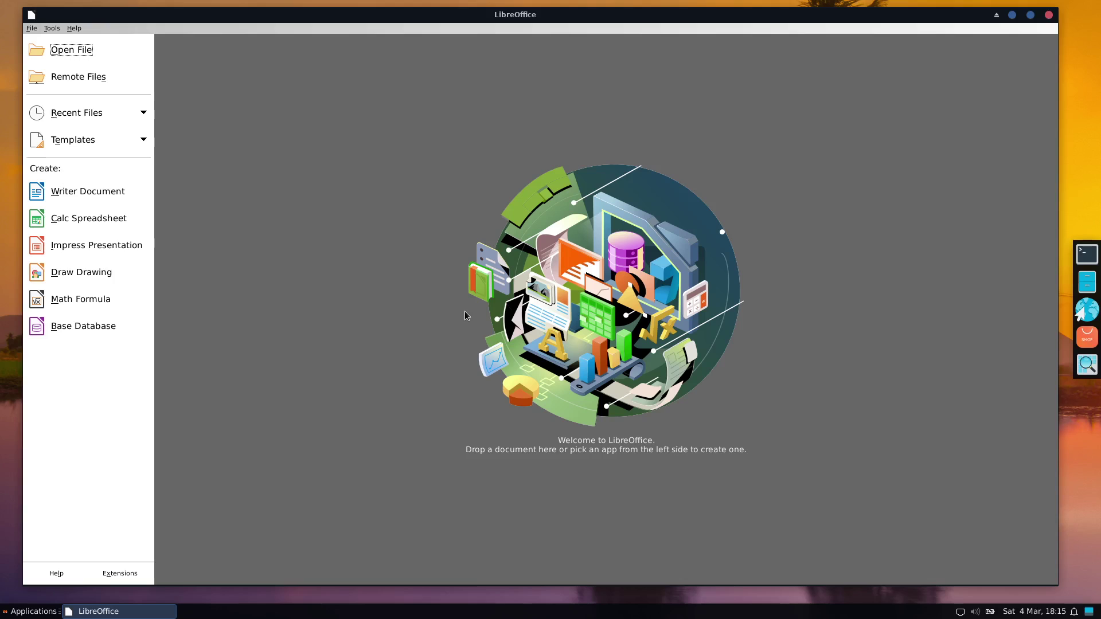
- Start a new Writer document, type 'fhfghdhd', and close it without saving
click(80, 197)
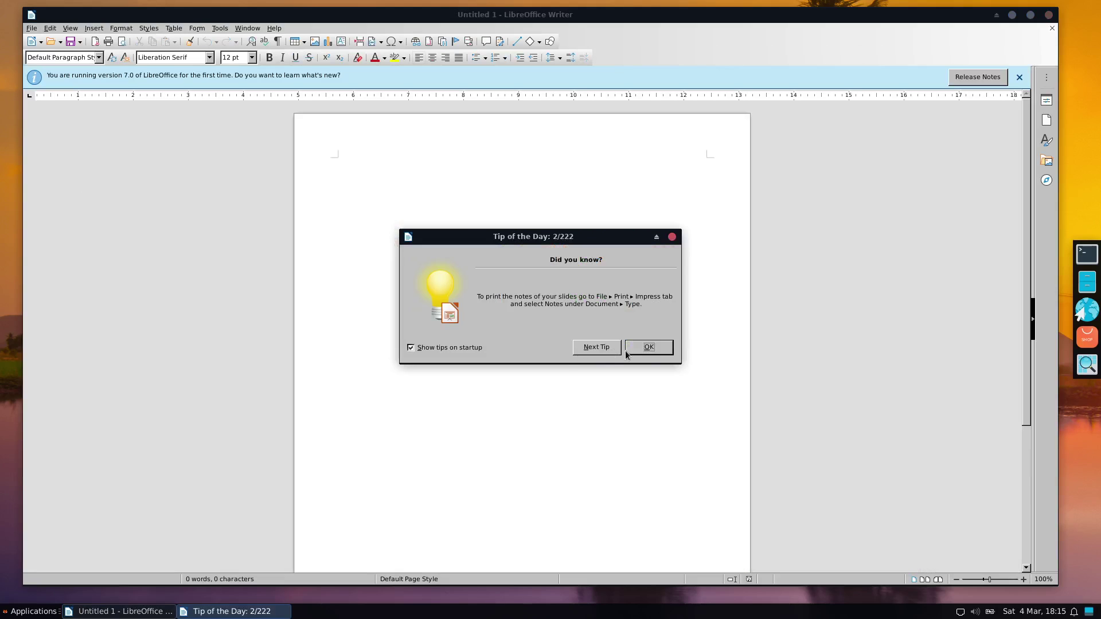
click(647, 349)
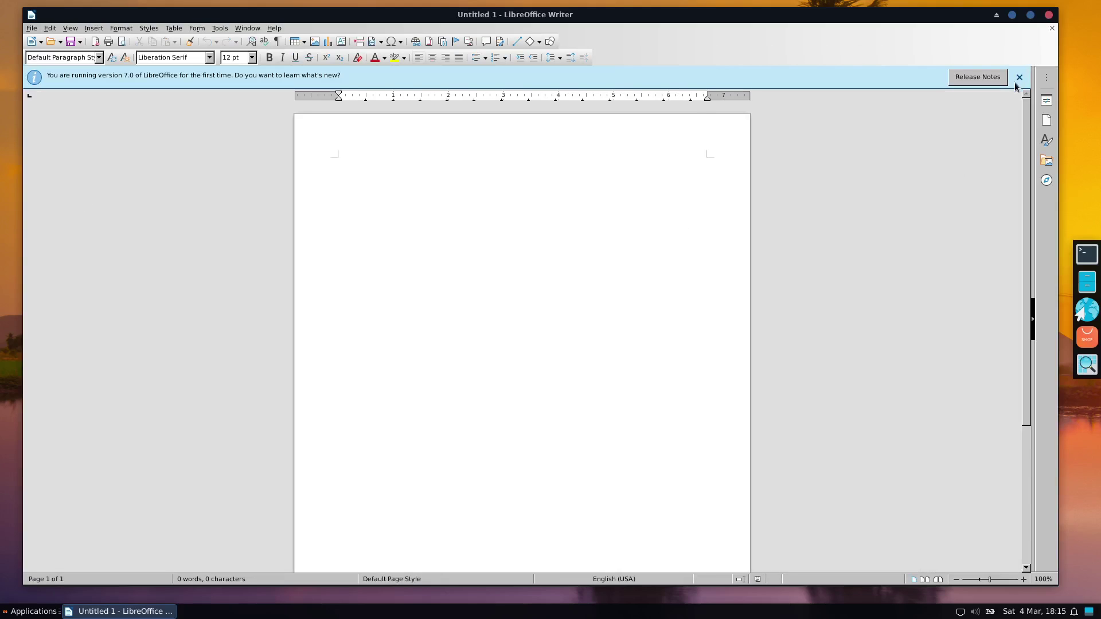
text(fhfghdhd)
click(1049, 16)
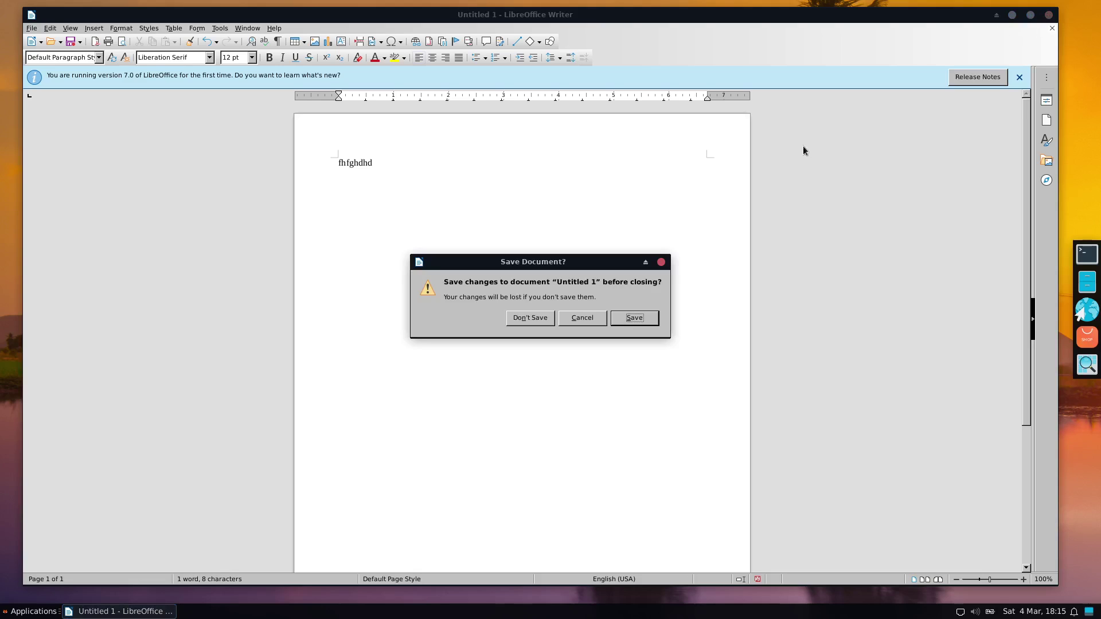
click(524, 321)
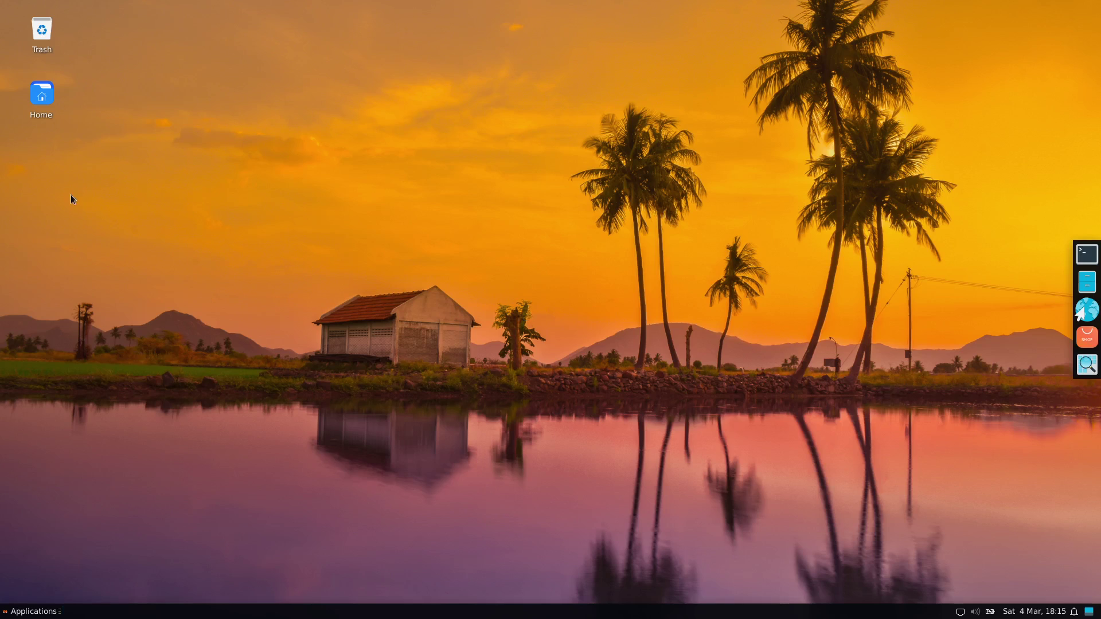
- Launch Chromium Web Browser from the Applications menu's Internet category
click(32, 611)
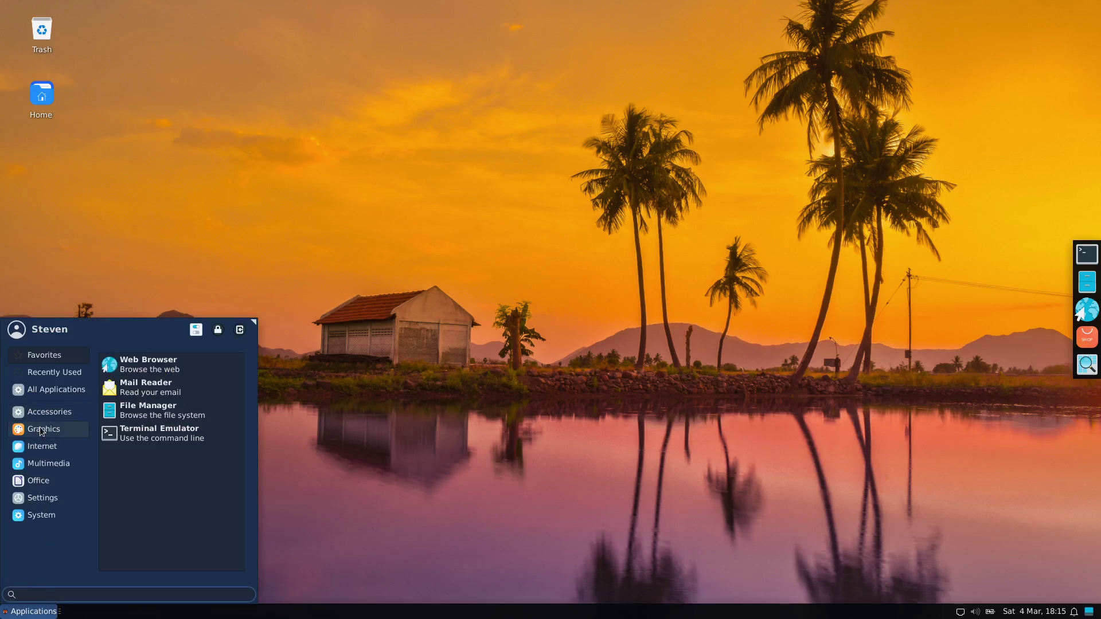
click(42, 452)
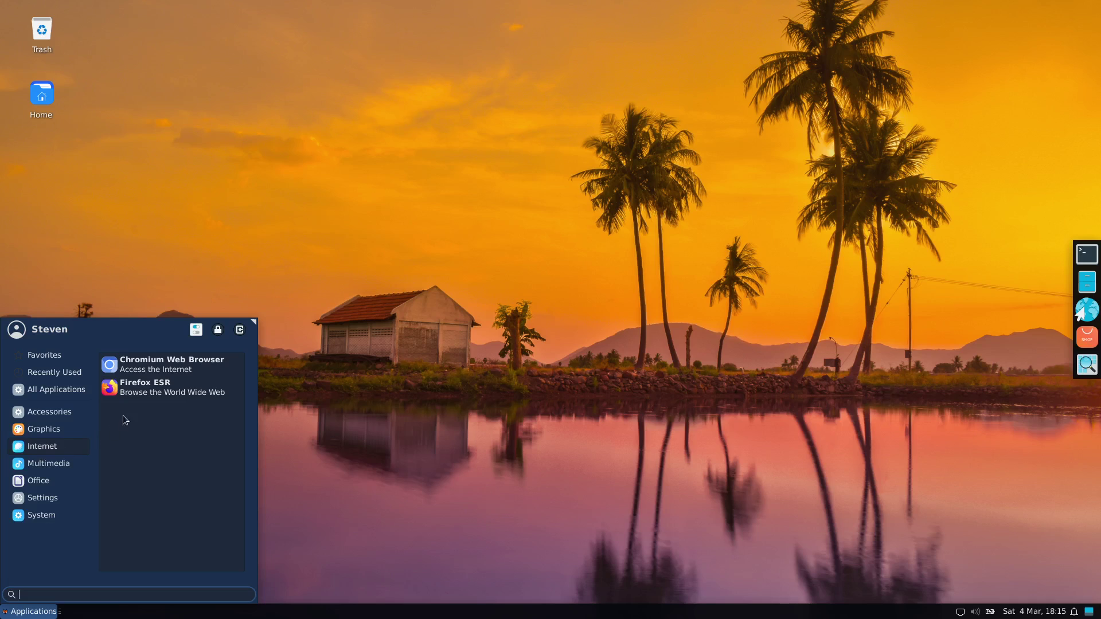
click(141, 364)
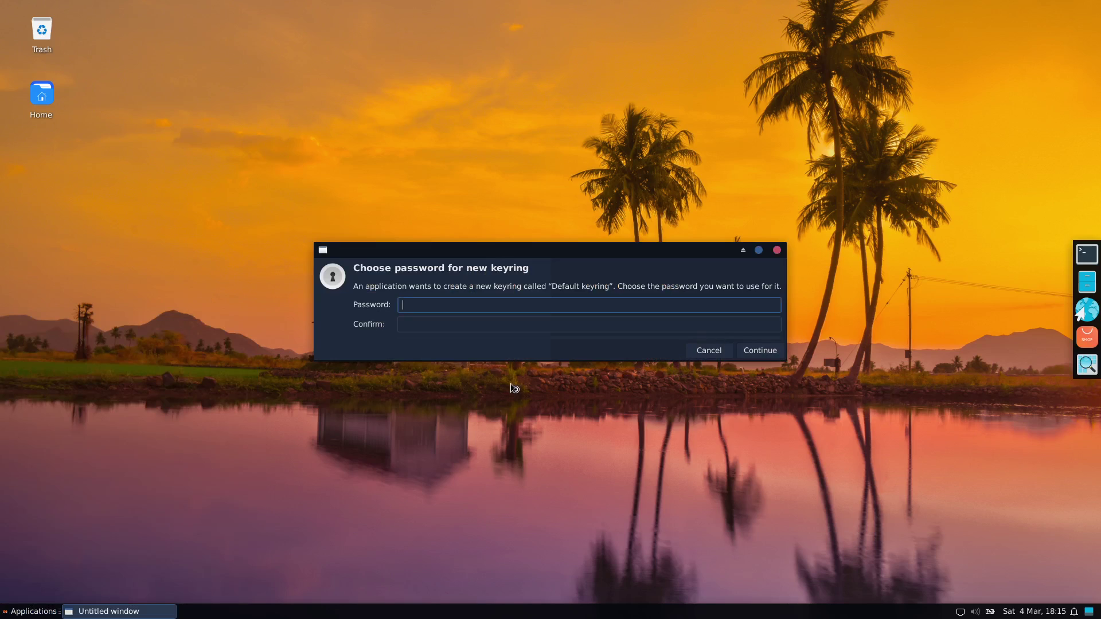
- Enter the new keyring password in both Password and Confirm fields and continue
text(●●●●●)
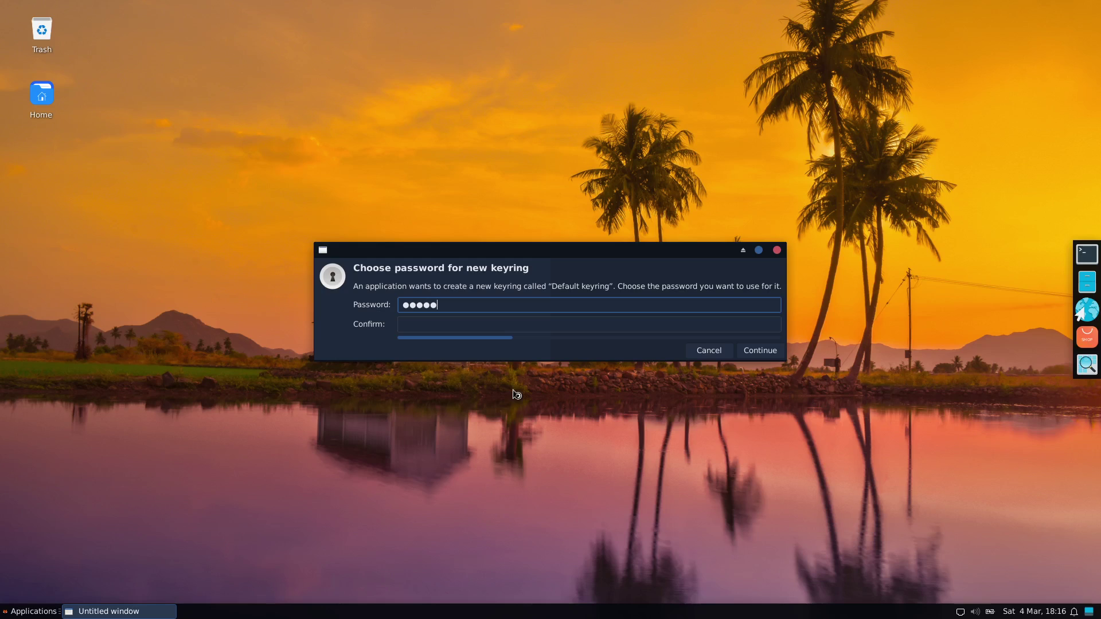
key(Tab)
text(●●●●●)
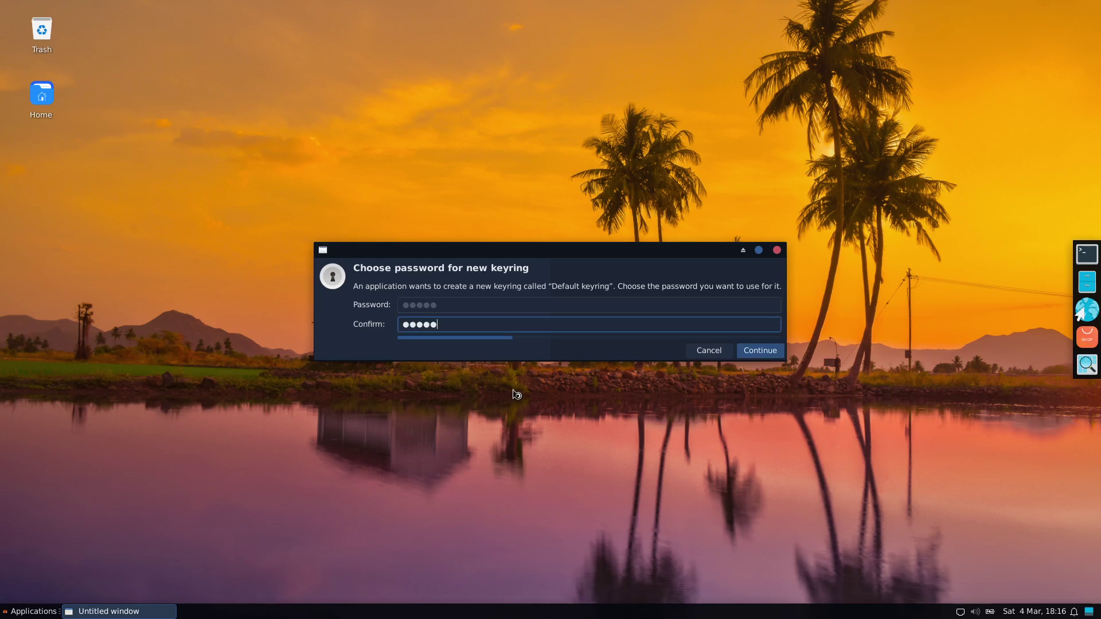
key(Return)
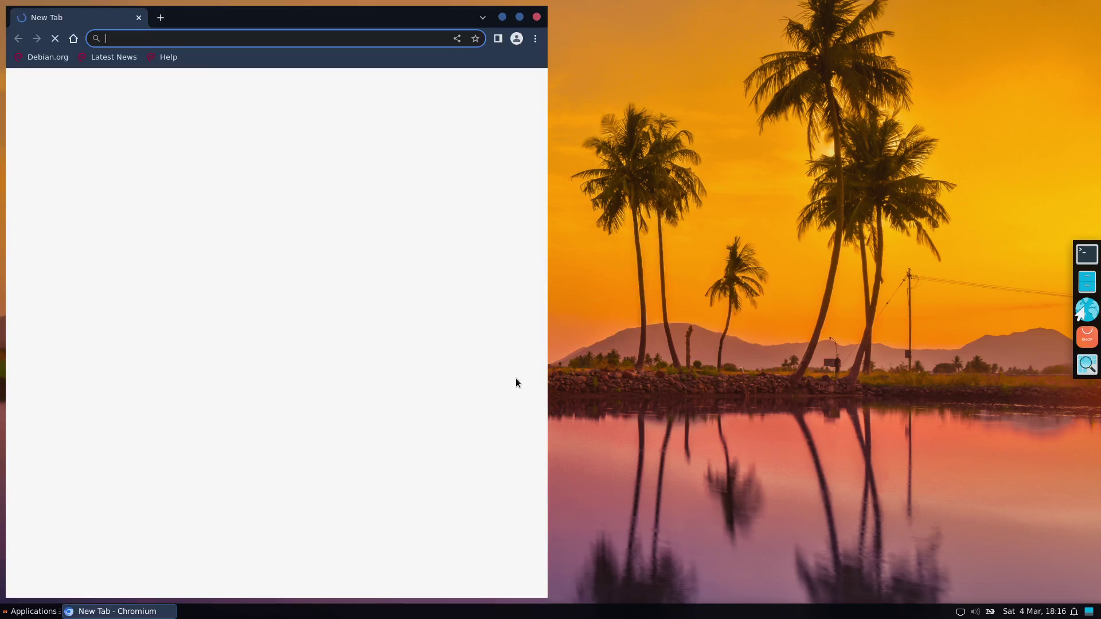
- Maximize Chromium, search for znet, and open the Z Communications Wikipedia article's Criticism section
click(519, 17)
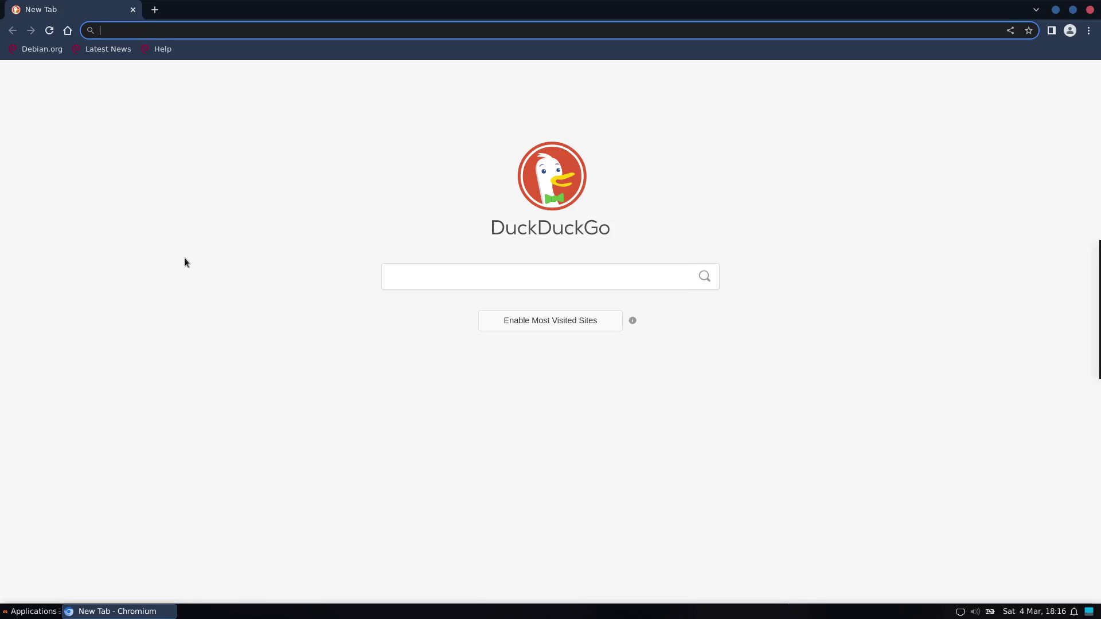
text(gee-)
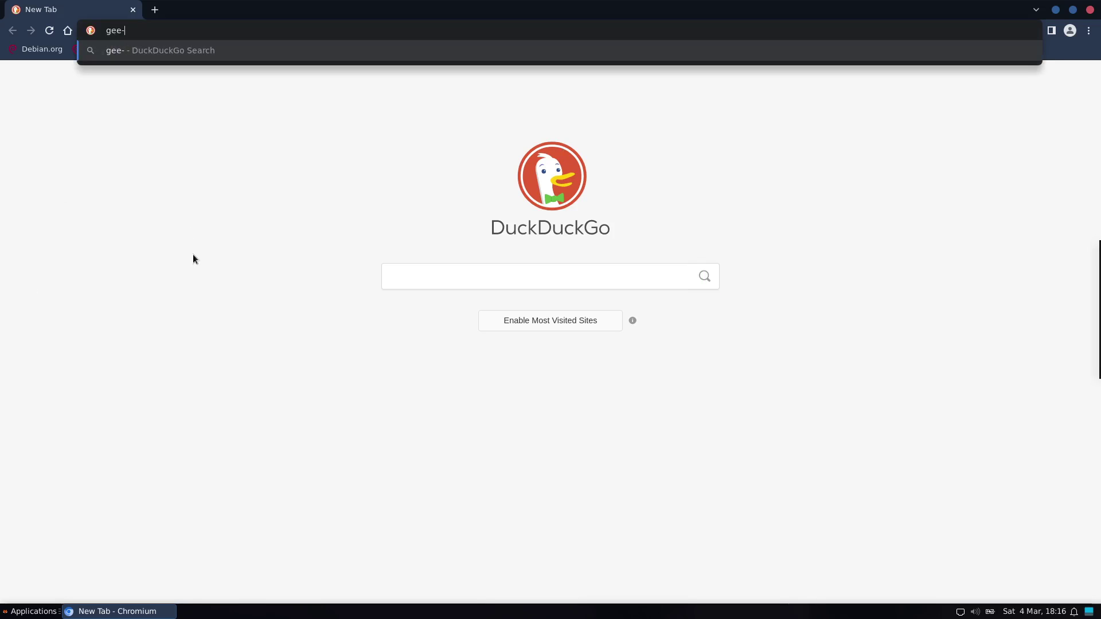
text(tech)
key(BackSpace)
key(BackSpace)
key(BackSpace)
key(BackSpace)
key(BackSpace)
key(BackSpace)
key(BackSpace)
key(BackSpace)
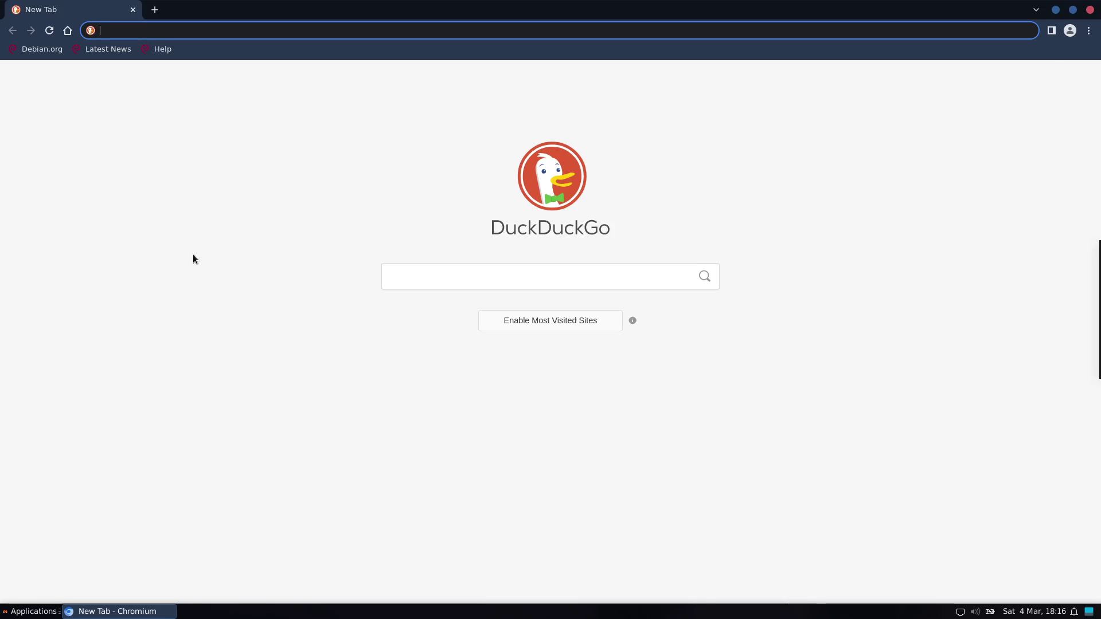
text(google)
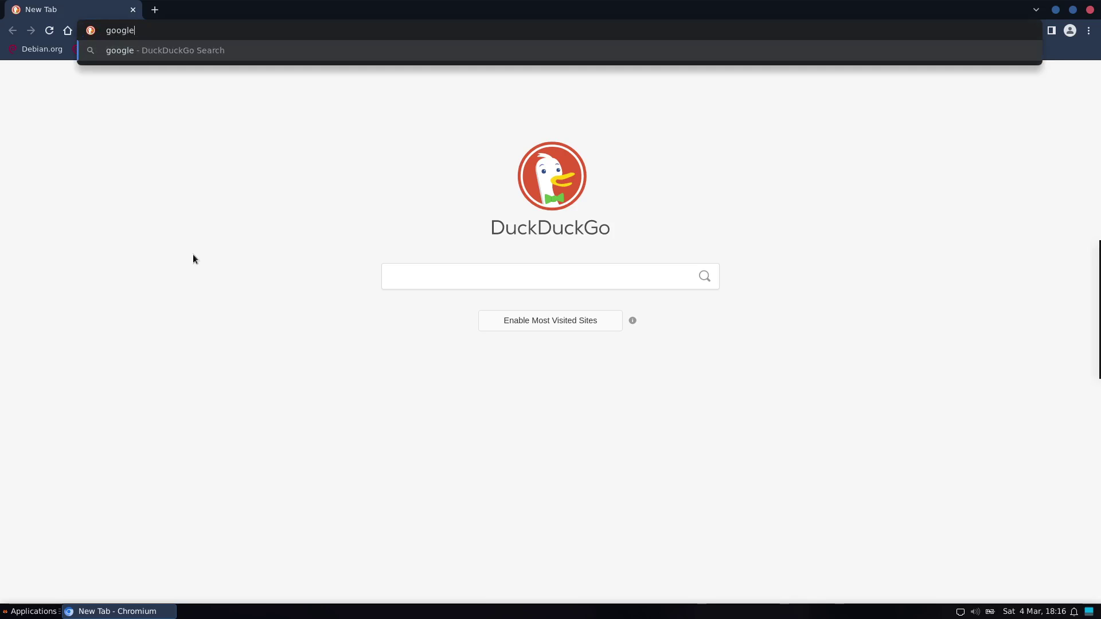
key(BackSpace)
key(BackSpace)
key(BackSpace)
key(BackSpace)
key(BackSpace)
key(BackSpace)
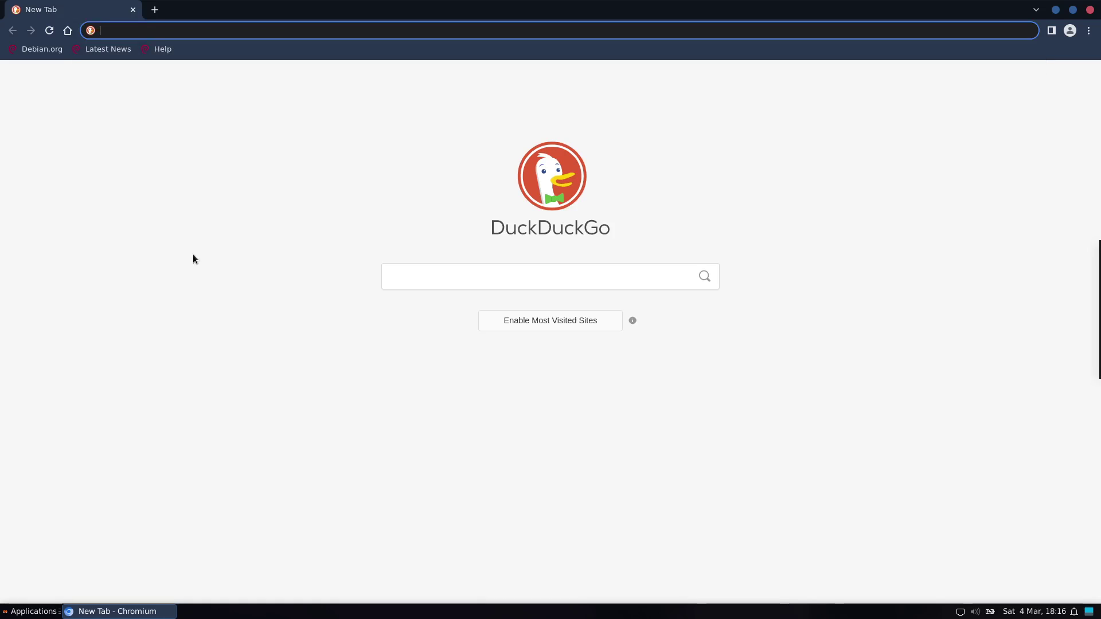
text(znet)
key(Return)
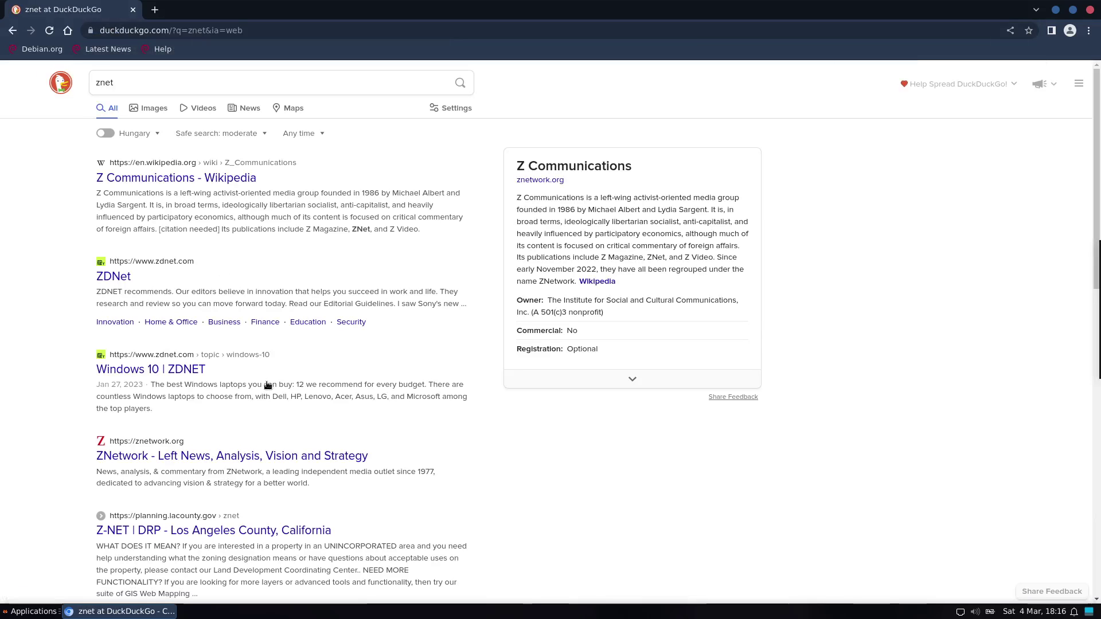
click(139, 179)
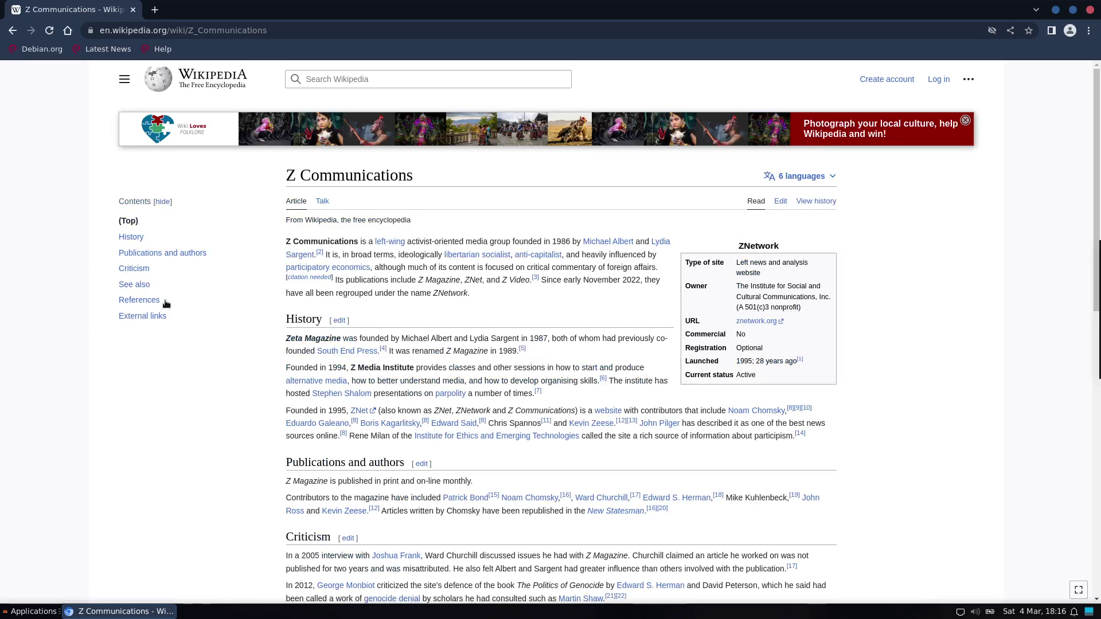
click(136, 267)
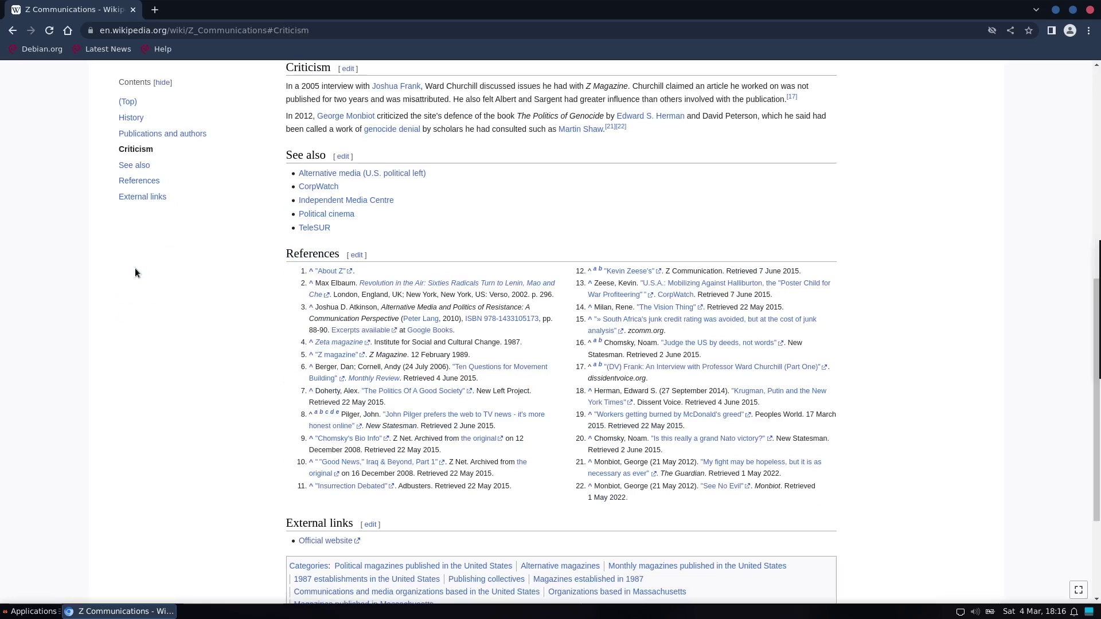
- Close Chromium and start the Software store past its welcome screen
click(1091, 11)
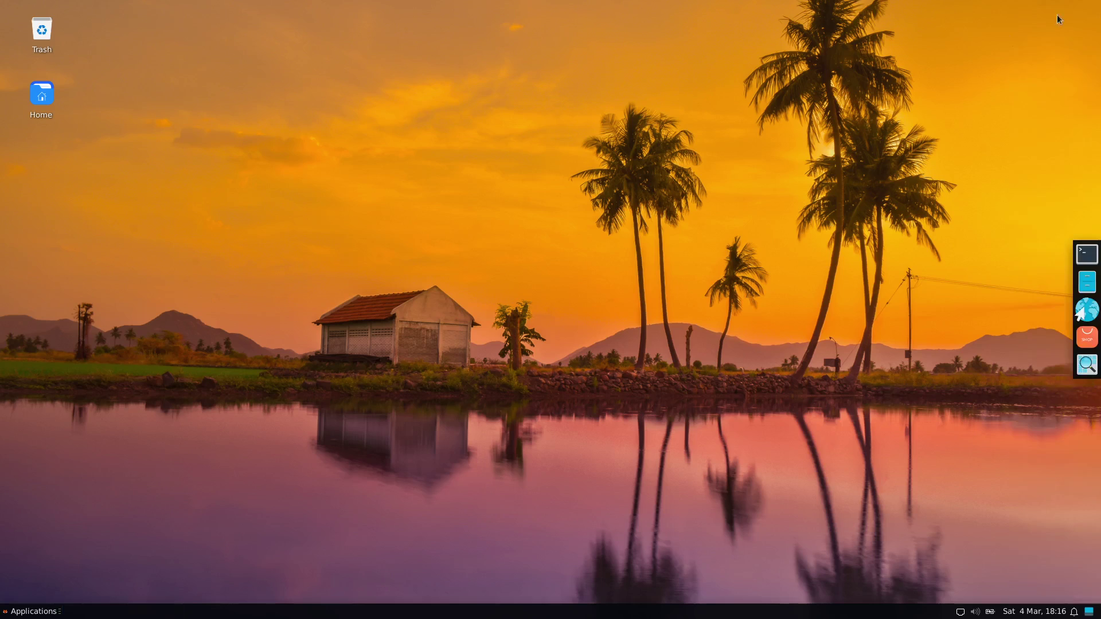
click(1091, 339)
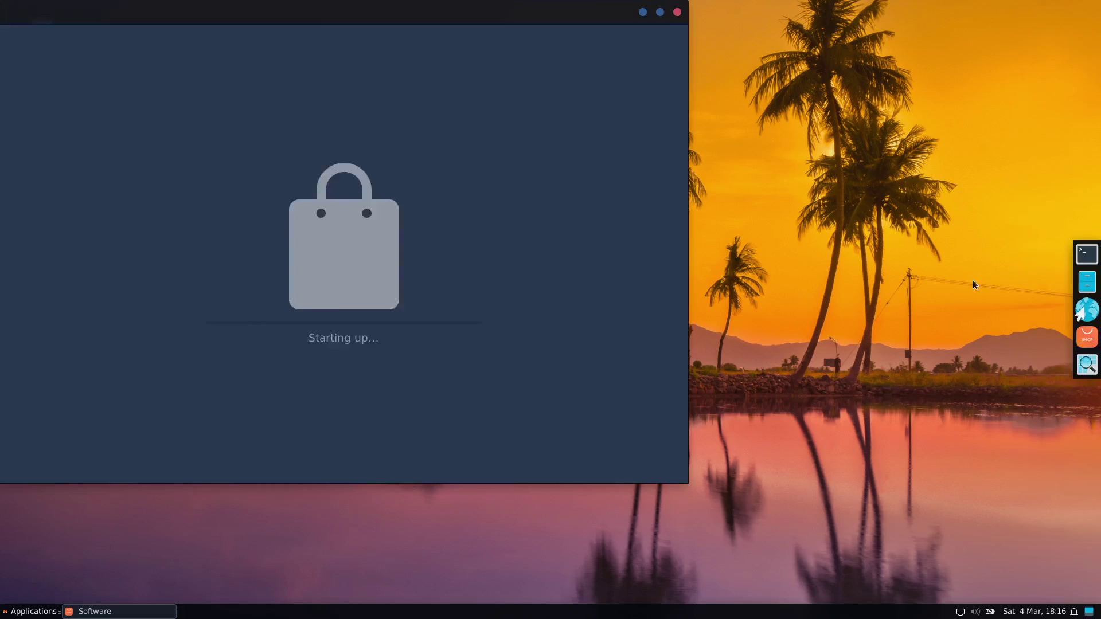
click(348, 338)
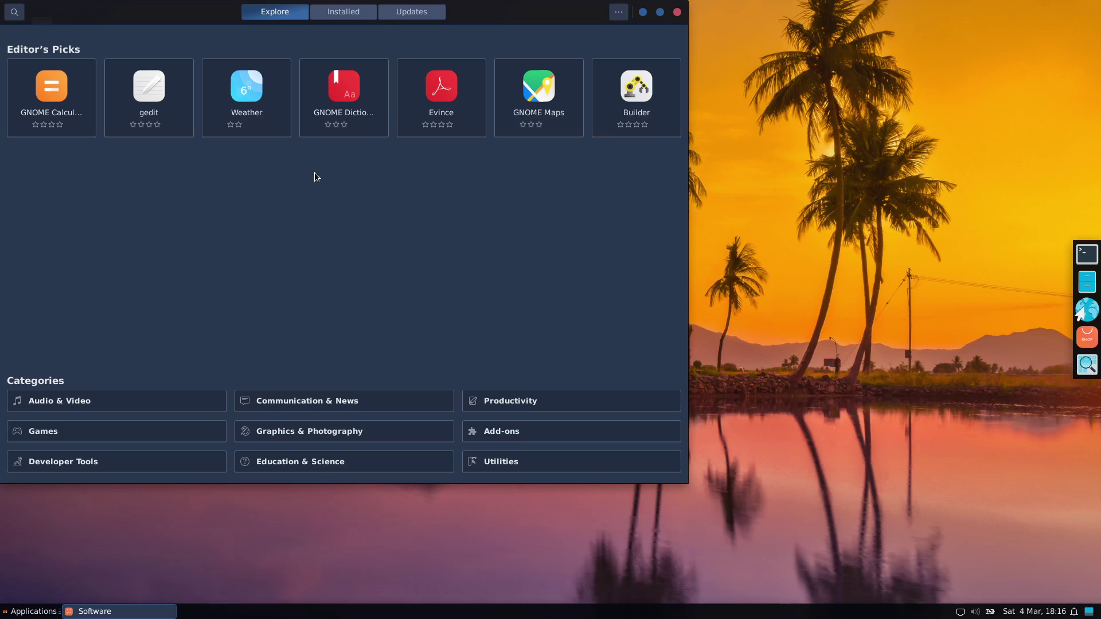
- Search the store for gimp and open the GNU Image Manipulation Program page
click(17, 14)
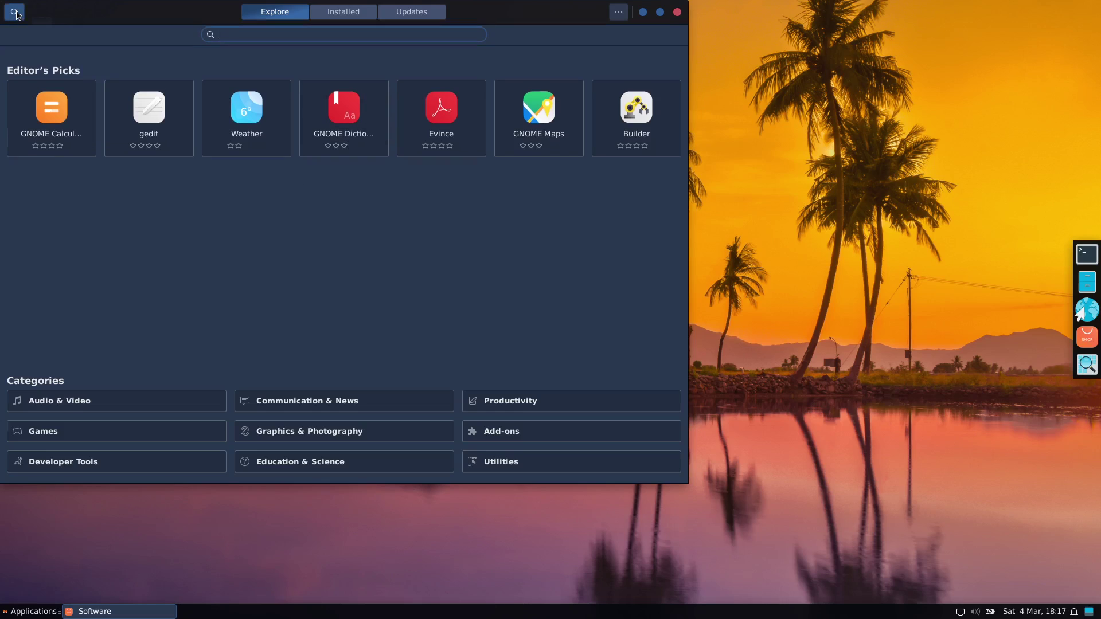
text(gimp)
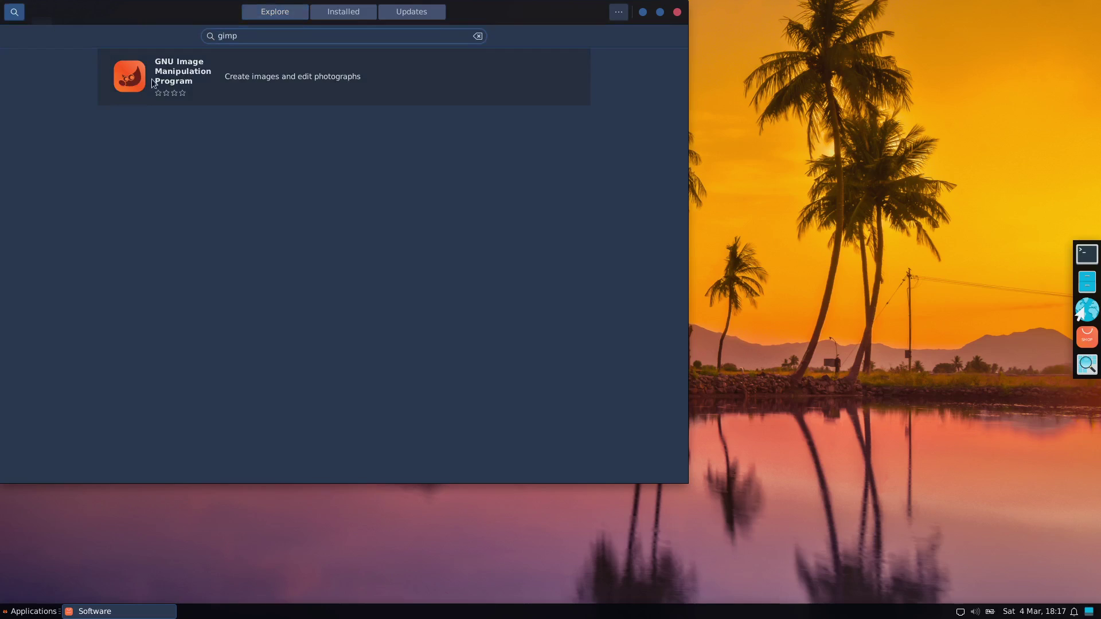
click(159, 75)
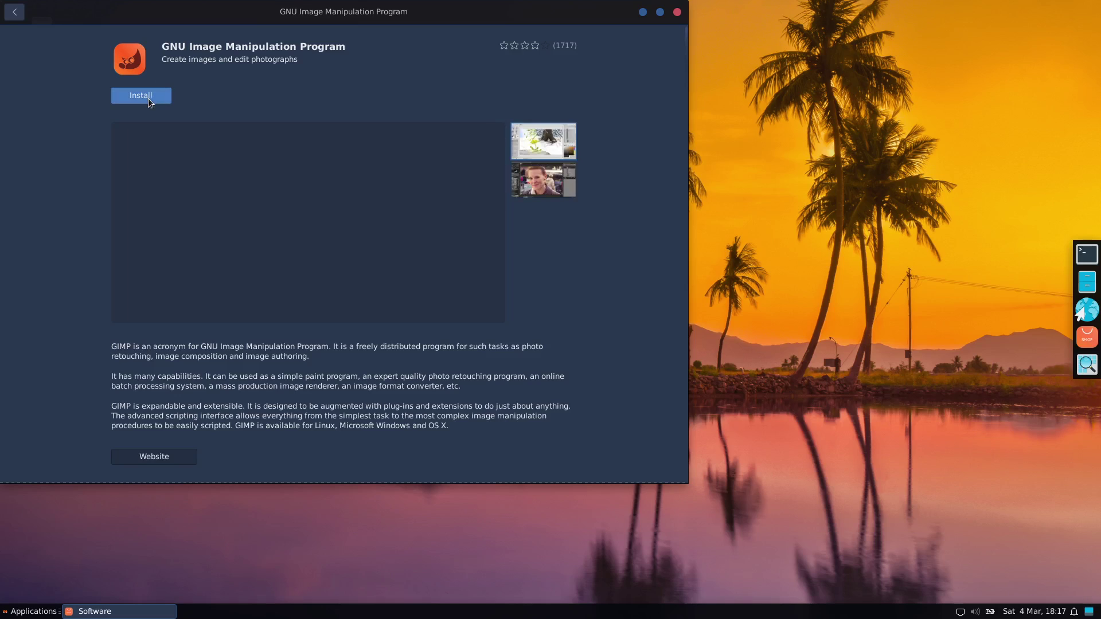
- Install GIMP, authorising it with the account password
click(148, 98)
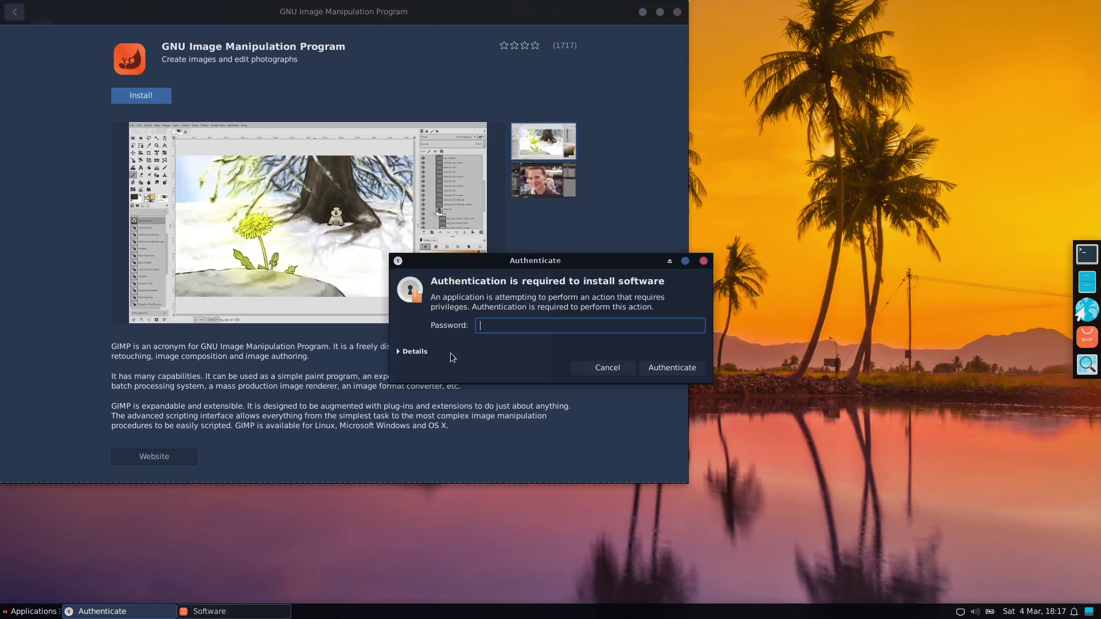
text(******)
key(Return)
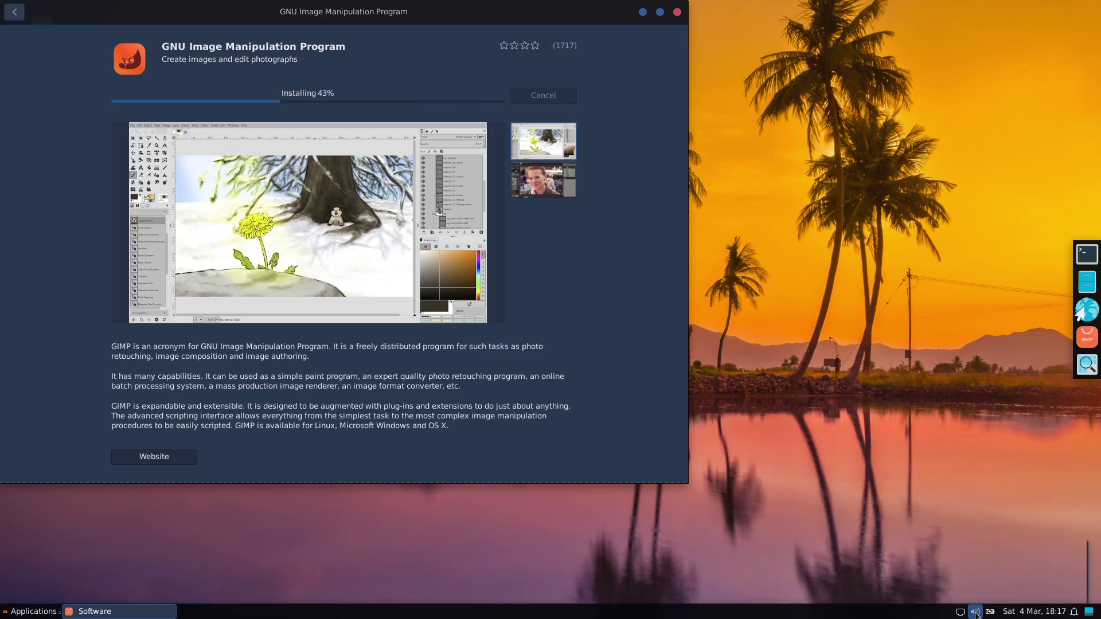
- Raise the output volume and return to the gimp search results
click(976, 613)
drag(992, 553, 1016, 553)
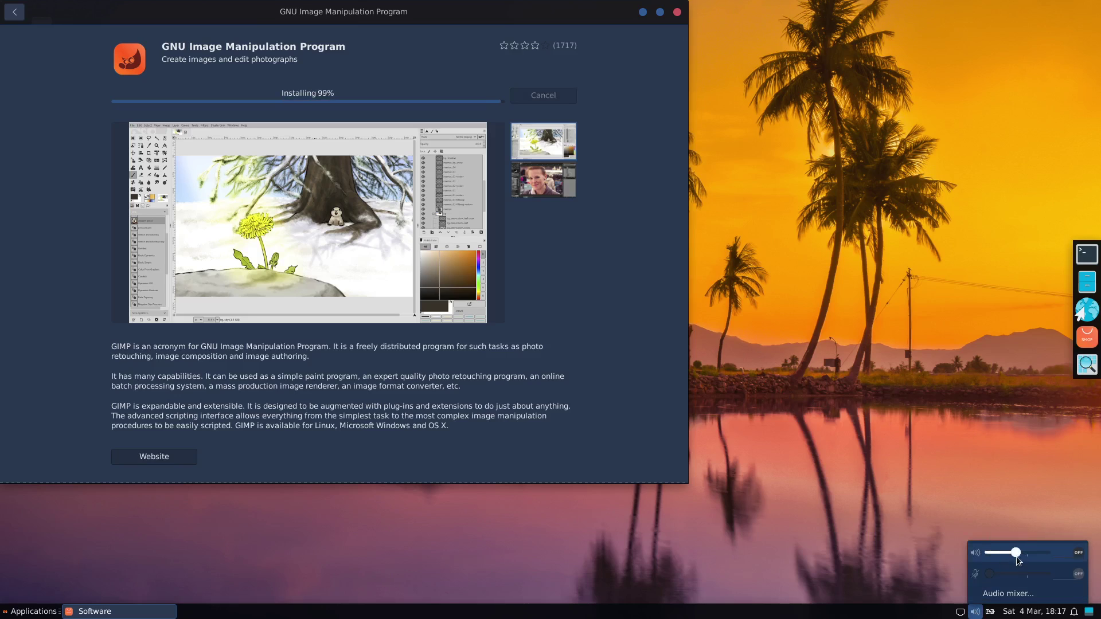
click(1017, 615)
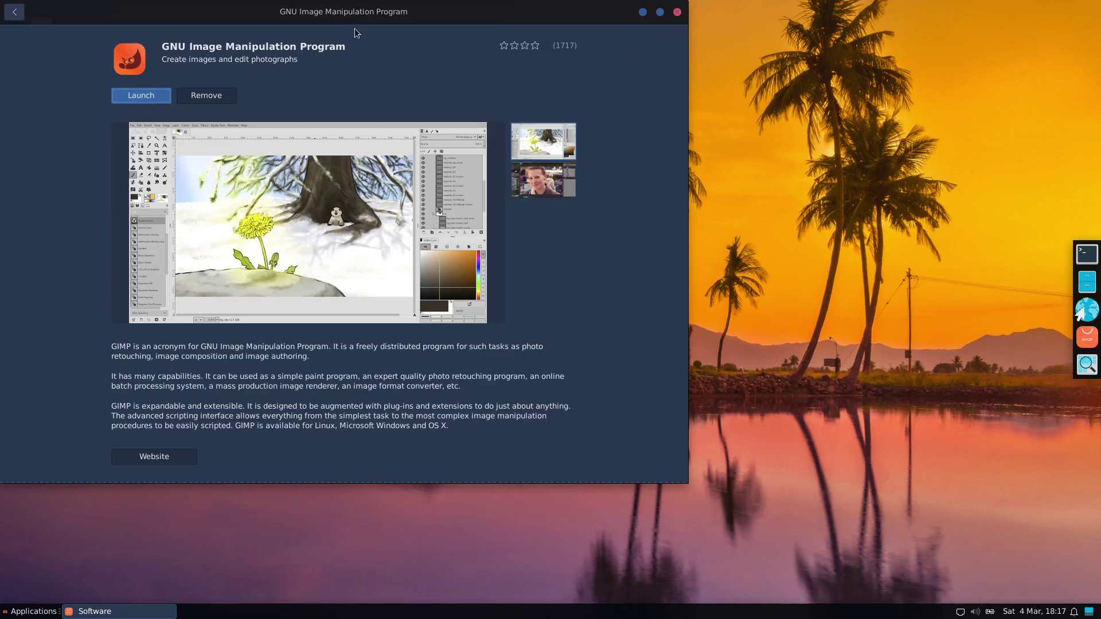
click(14, 11)
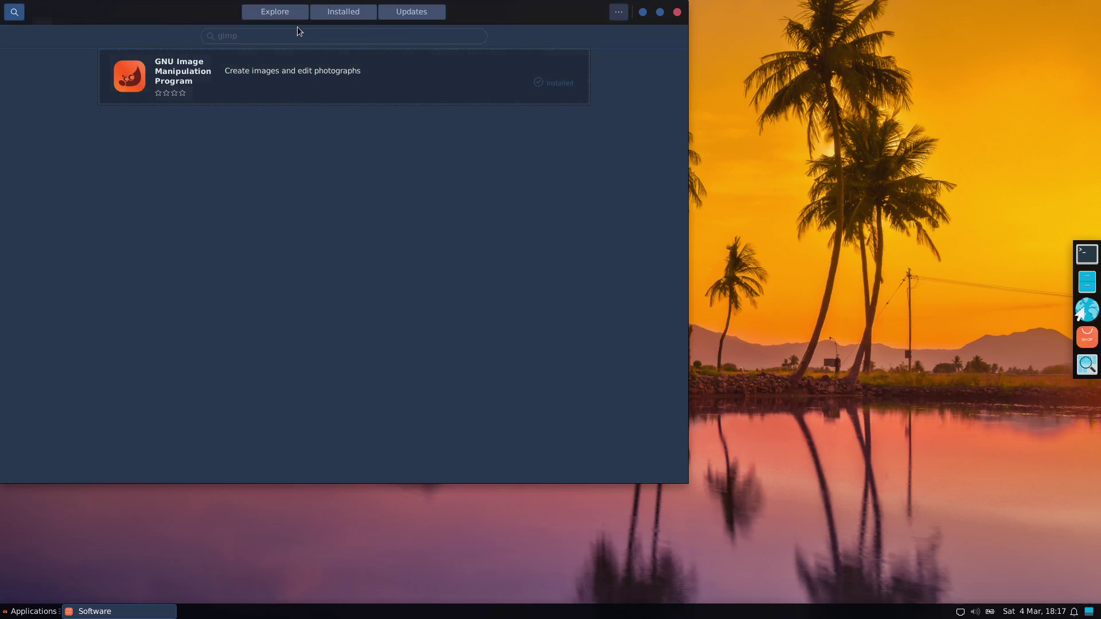
- Leave the search and browse the Games category
click(14, 12)
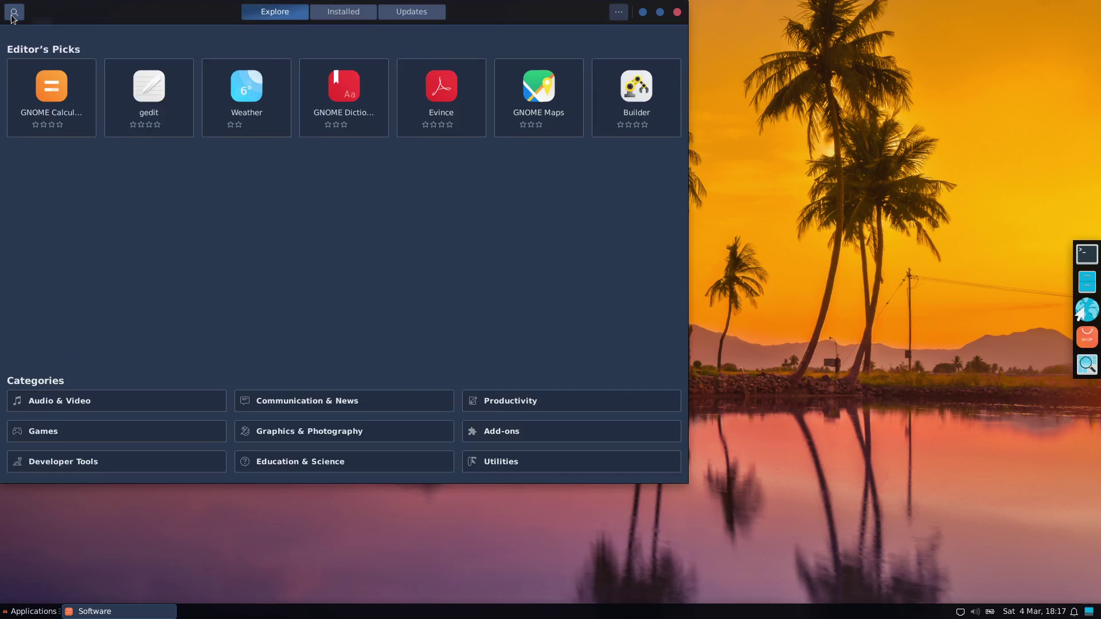
click(15, 12)
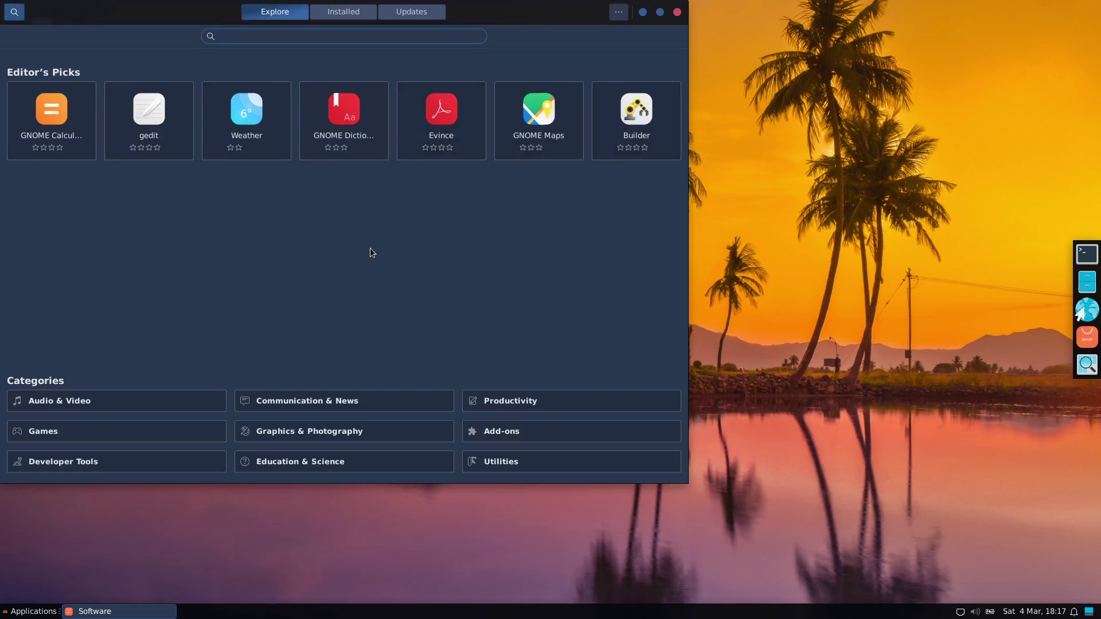
click(46, 431)
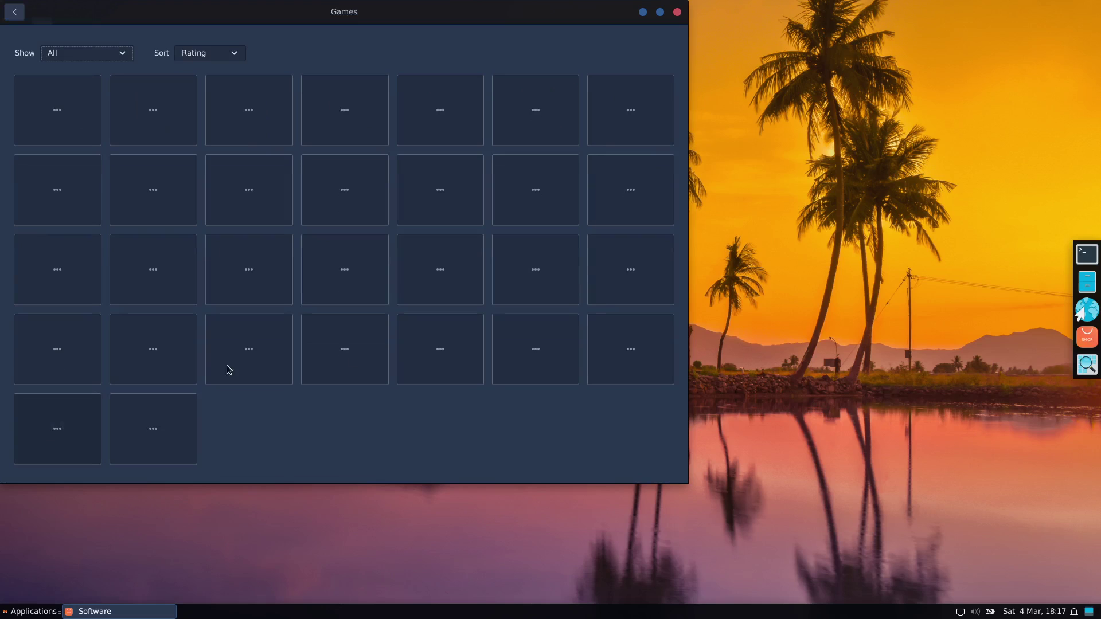
- Open a file manager window at the upper right, then open GNOME Mahjongg's details page
click(1087, 282)
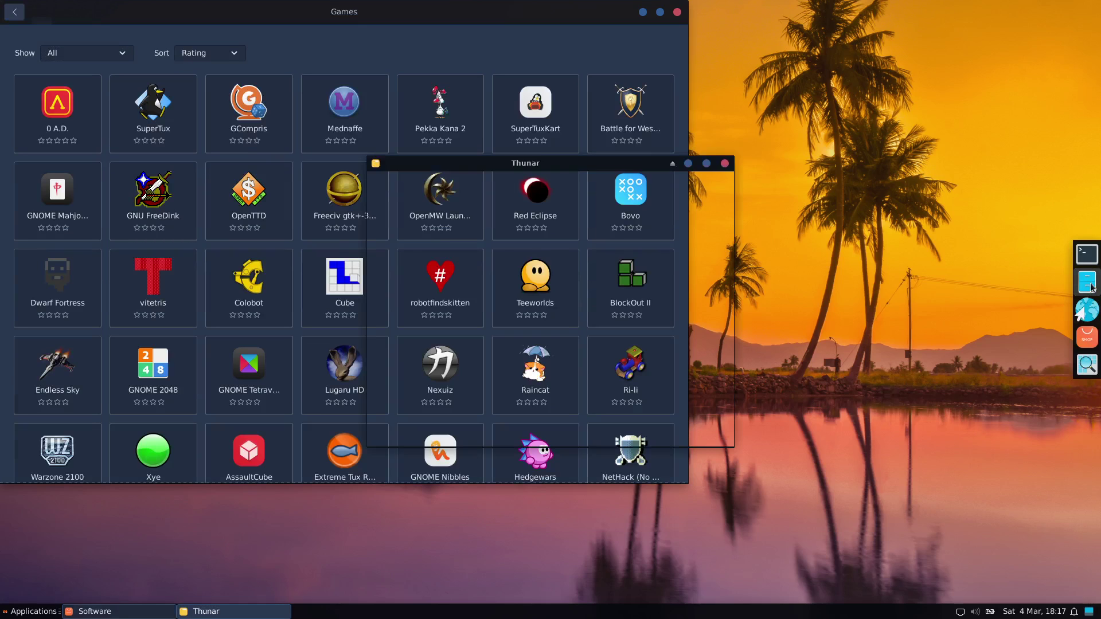
drag(461, 162, 784, 4)
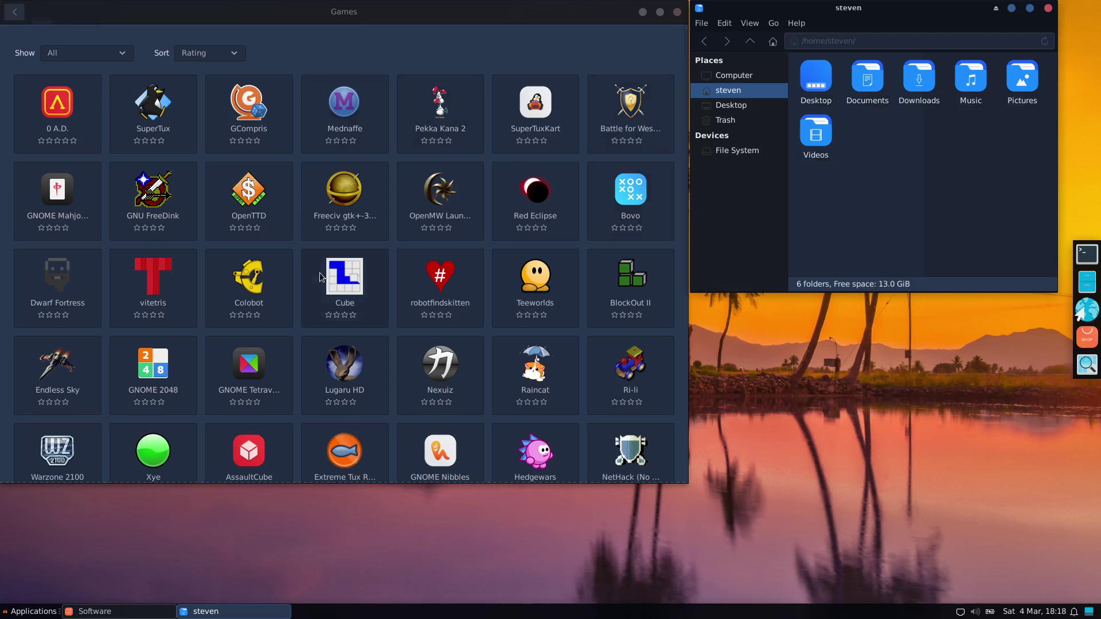
click(65, 203)
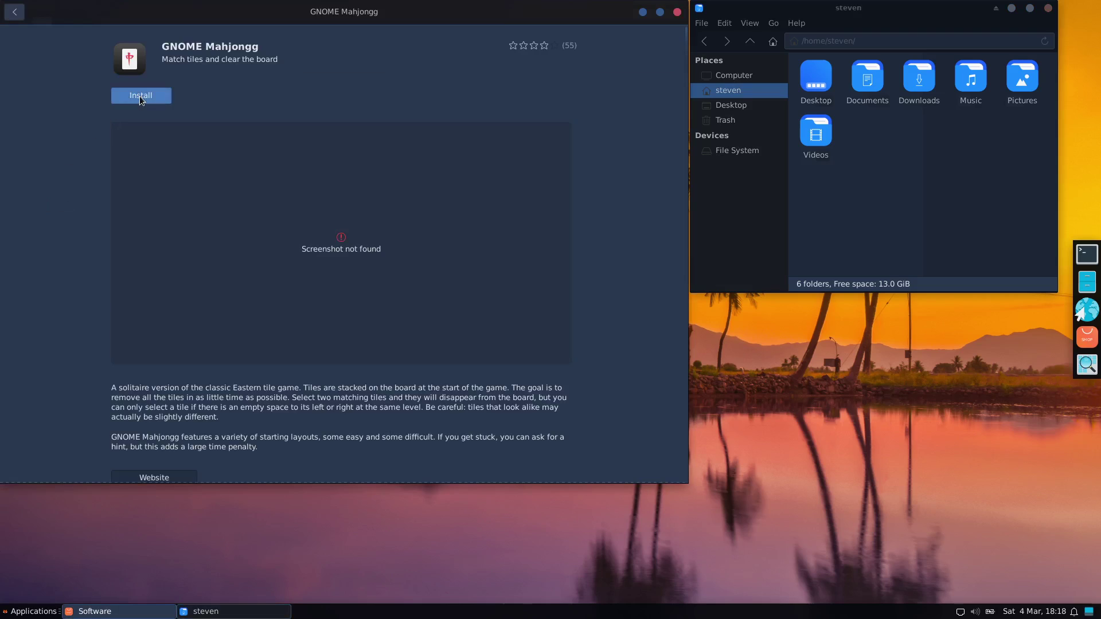
- Install and launch GNOME Mahjongg, moving its window to the screen centre
click(140, 96)
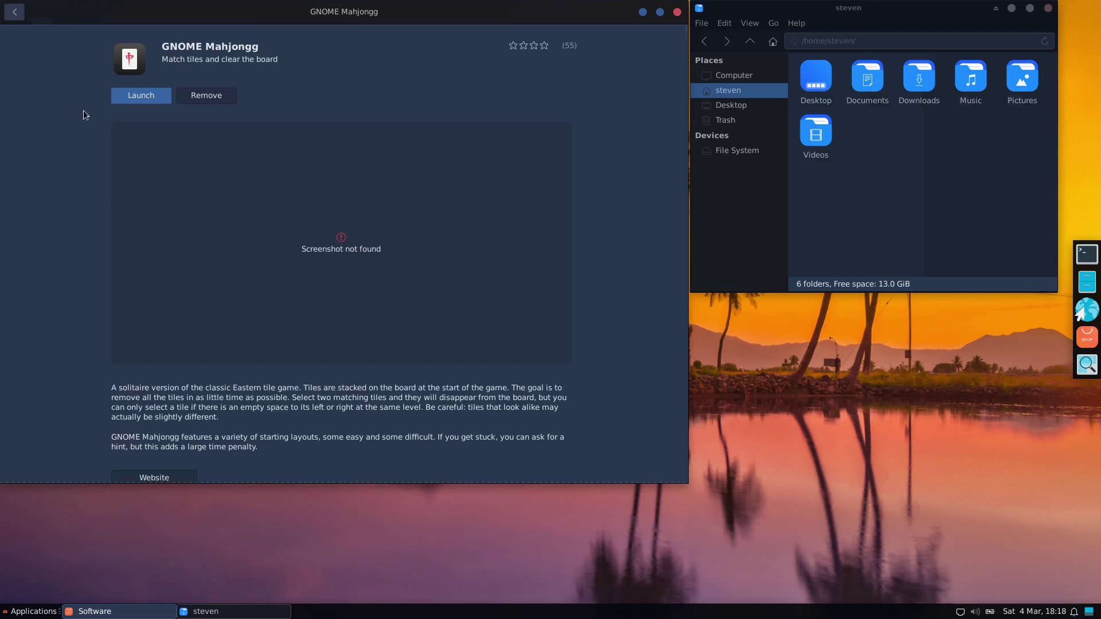
click(128, 98)
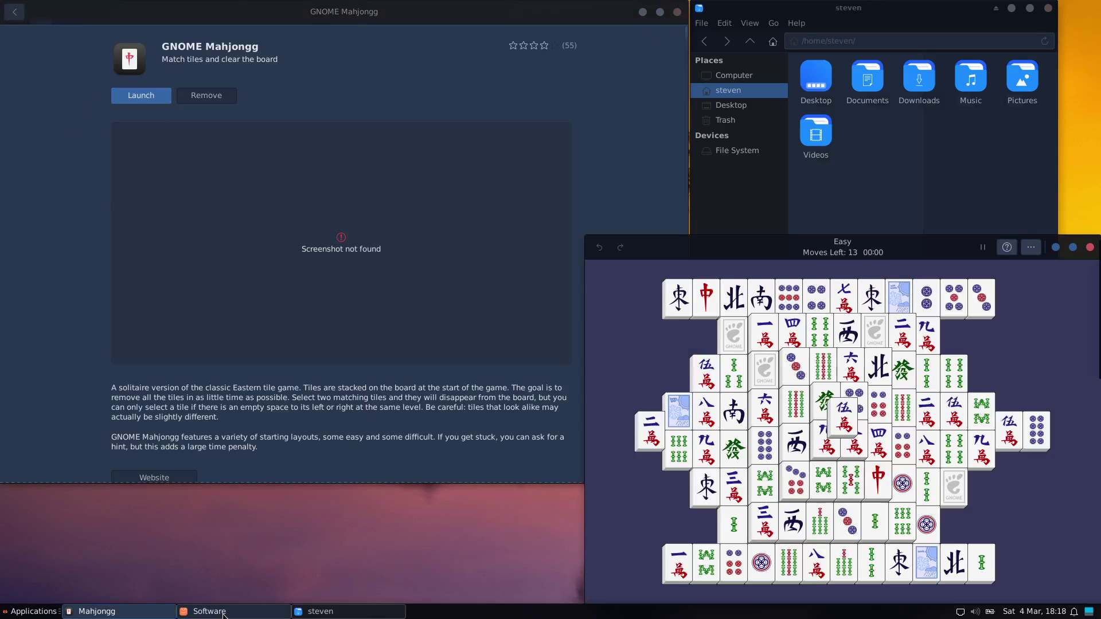
drag(768, 247, 398, 177)
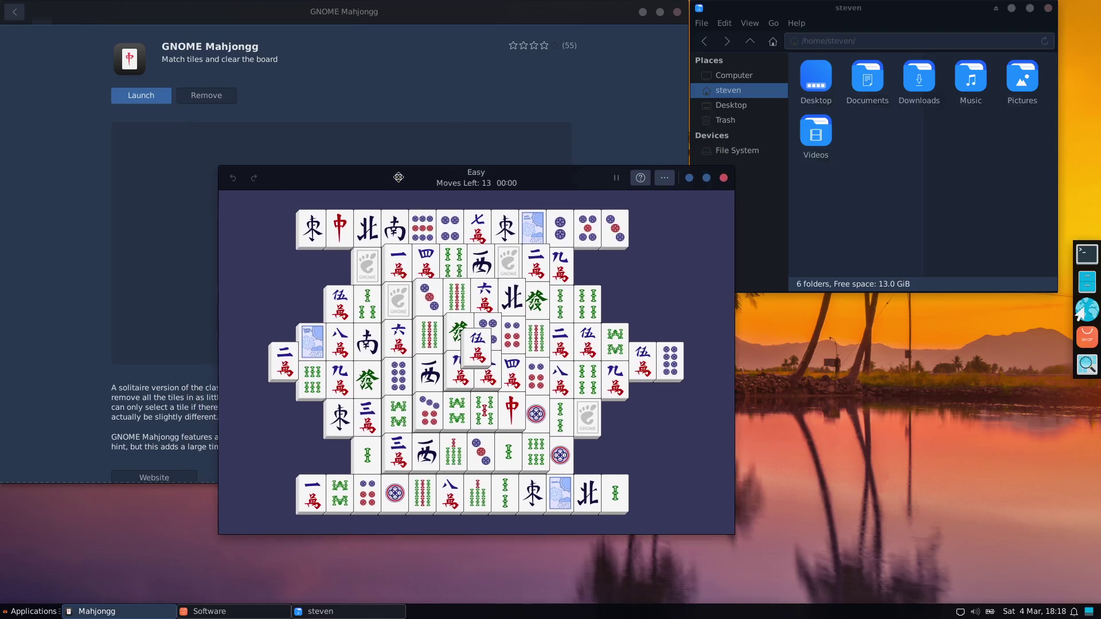
- Remove matching tile pairs: the eight-dots tiles and the 伍 tiles
click(479, 358)
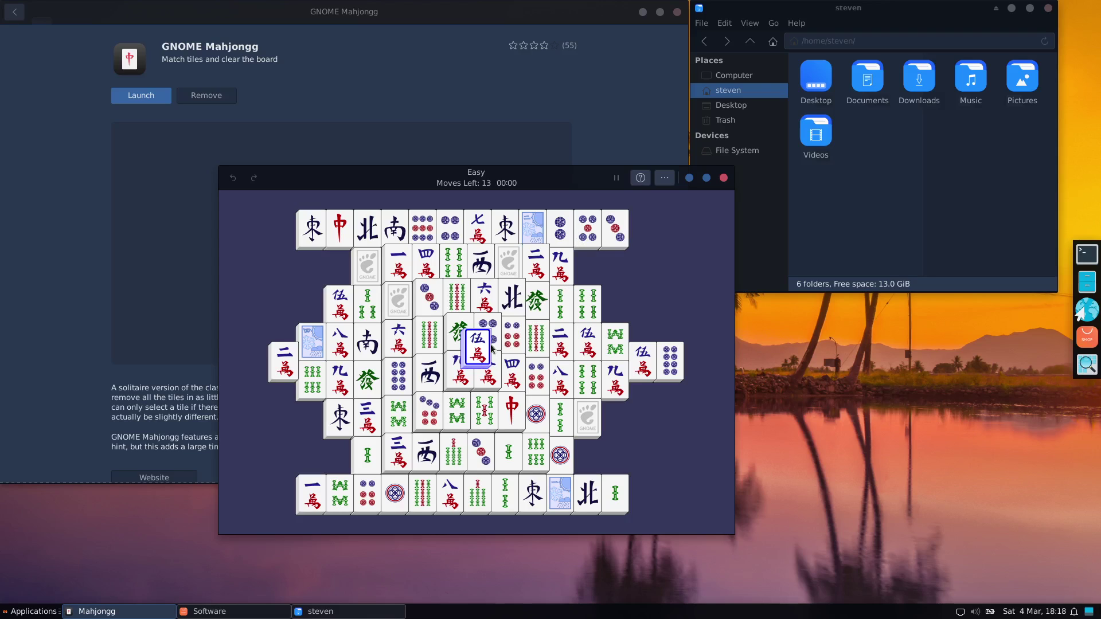
click(481, 353)
click(670, 366)
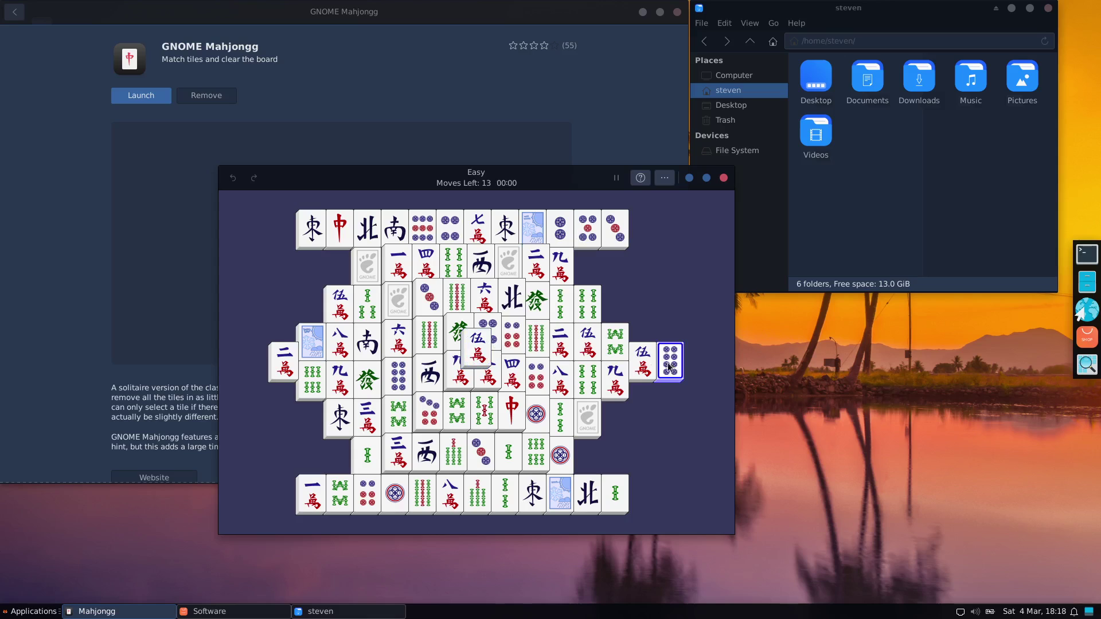
click(404, 377)
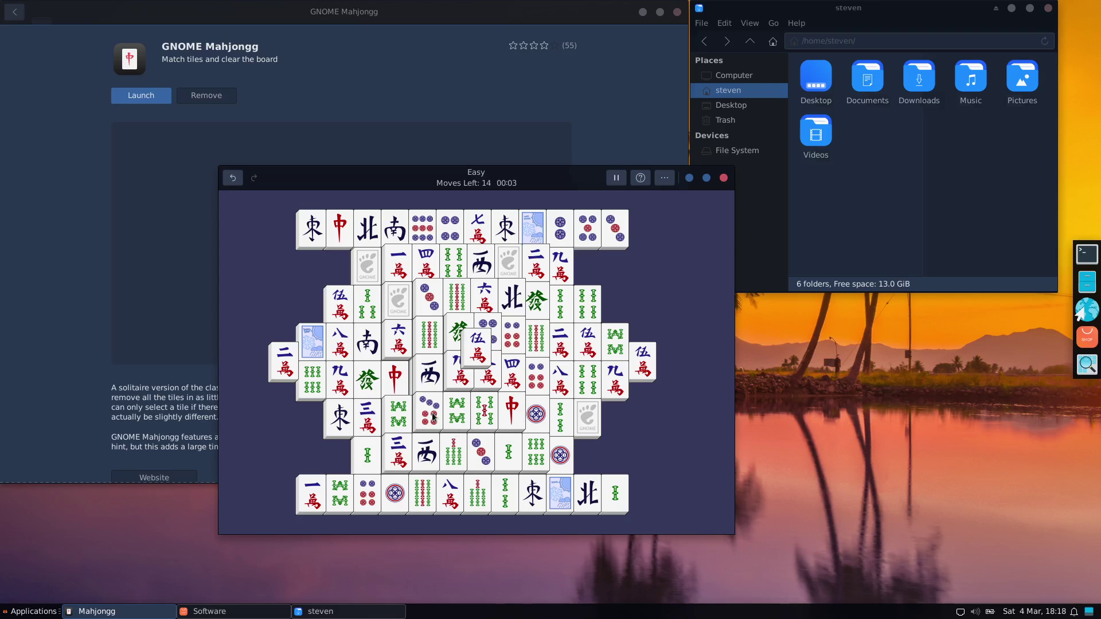
click(344, 310)
click(474, 354)
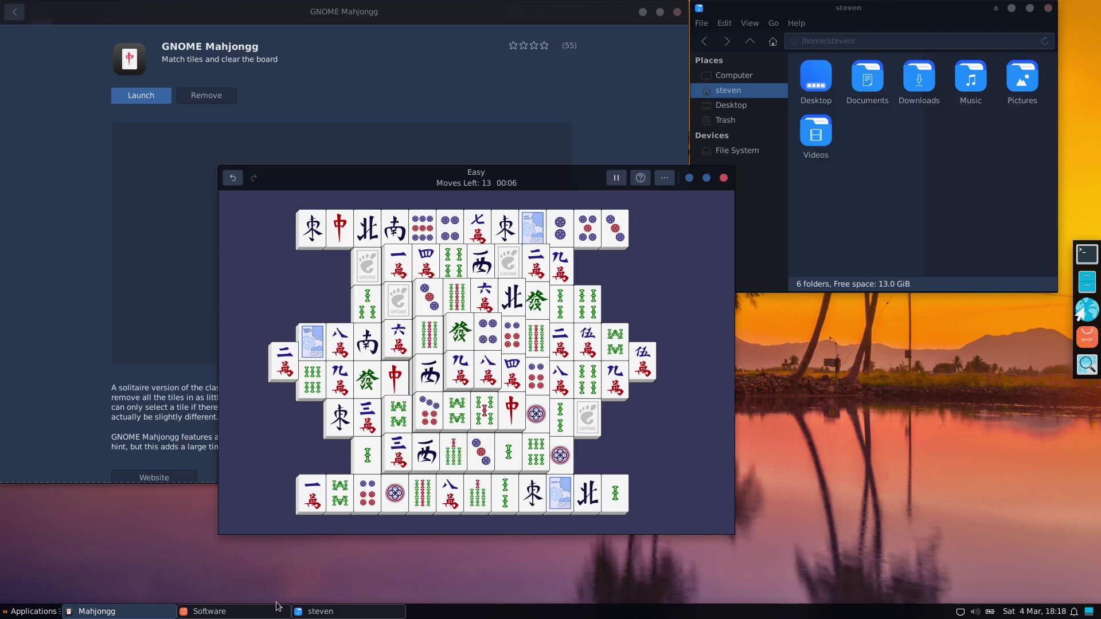
- Close Mahjongg and return to the Games category list
click(723, 179)
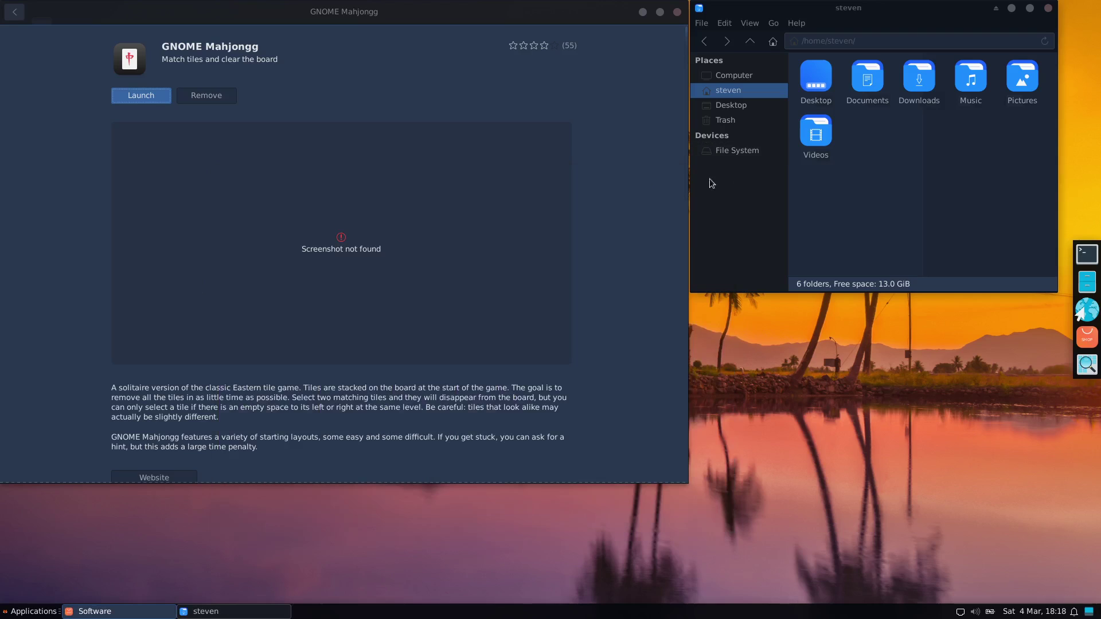
click(15, 12)
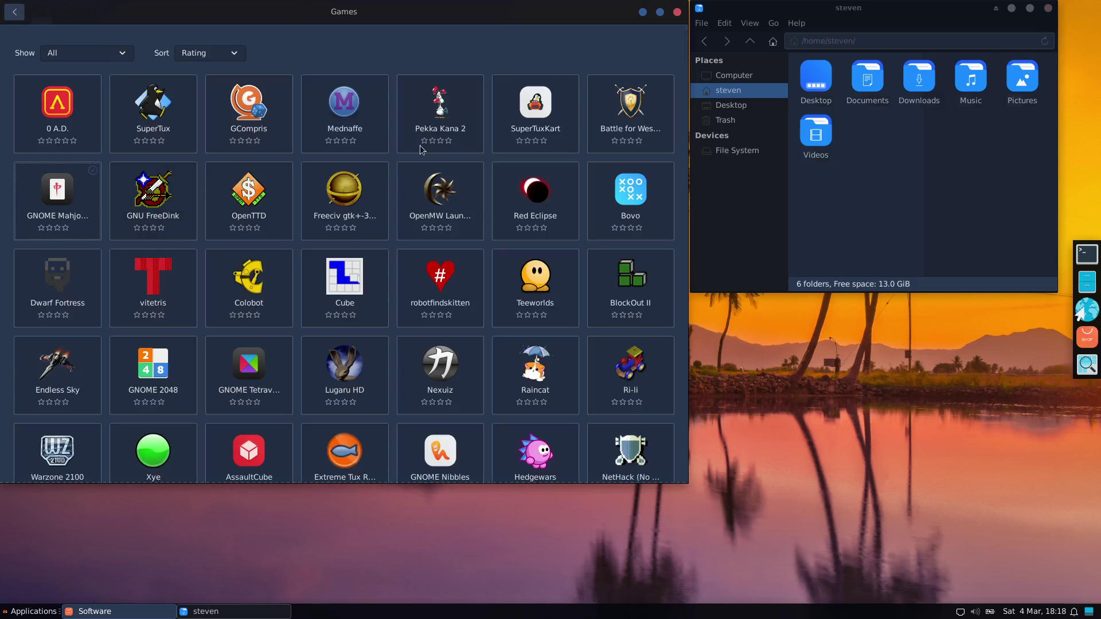
scroll(346, 235, down, 5)
scroll(345, 235, down, 15)
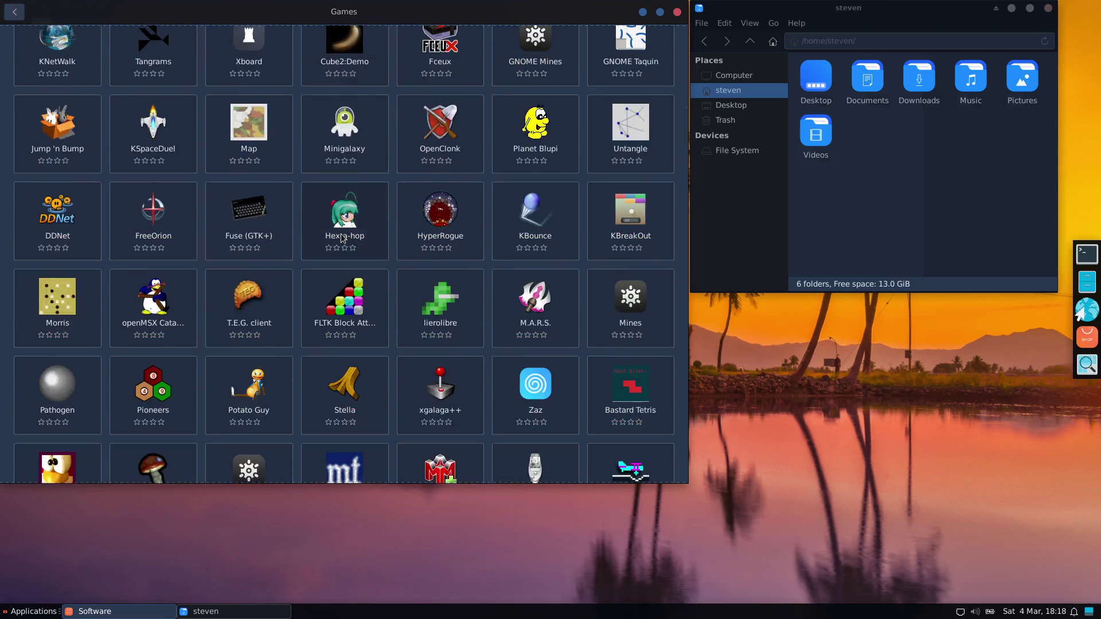
- Find the Quake 1: Dissolution of Eternity details page in the Games list
scroll(343, 238, down, 10)
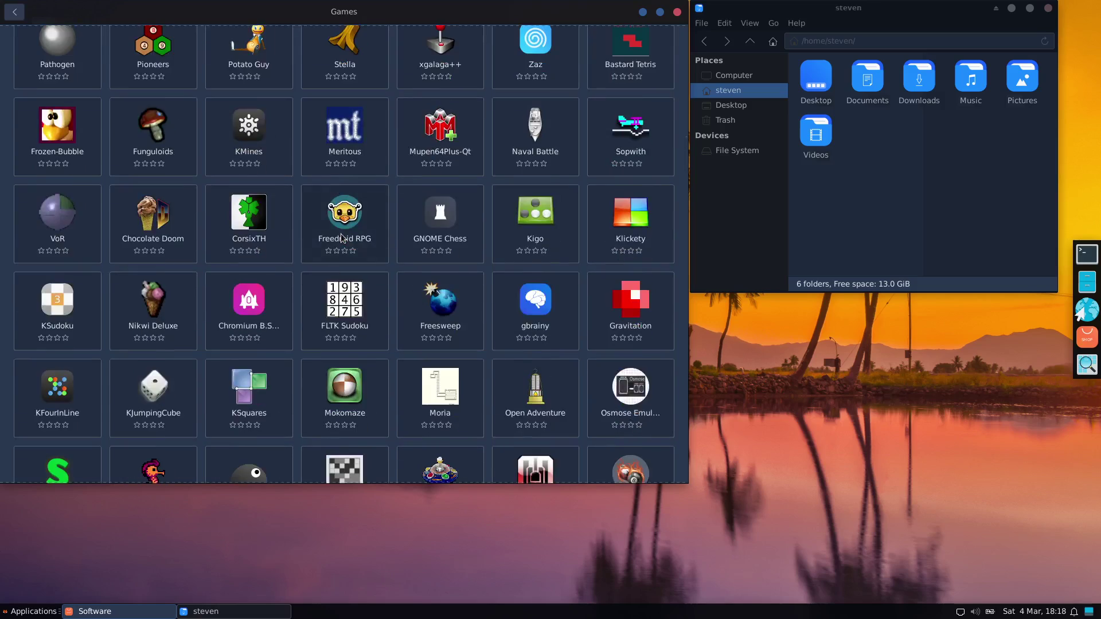
scroll(343, 238, down, 18)
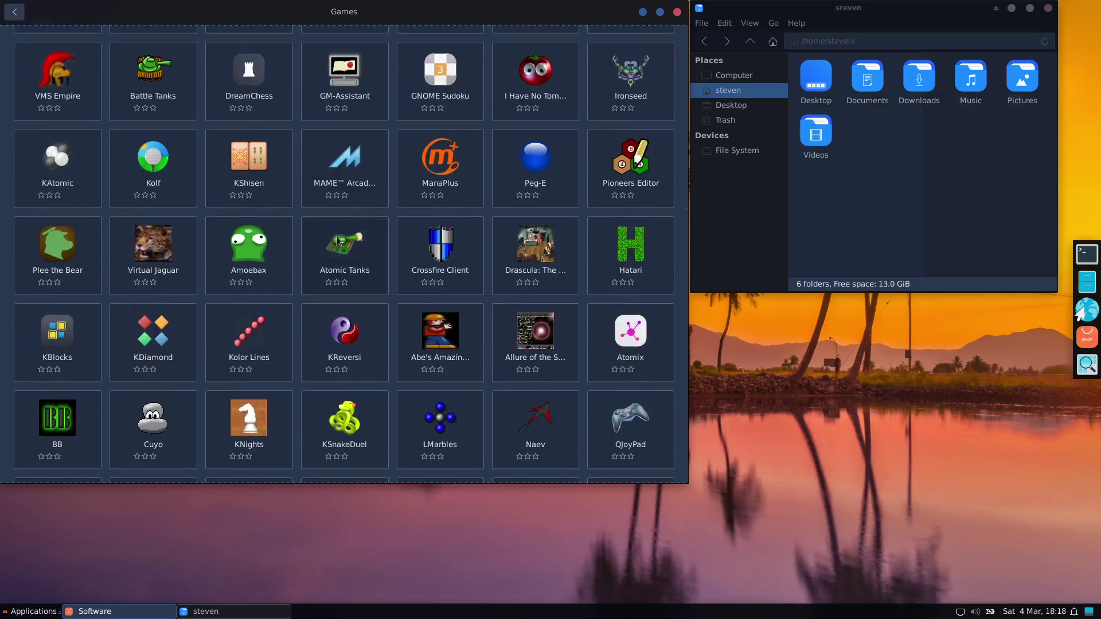
scroll(337, 238, down, 20)
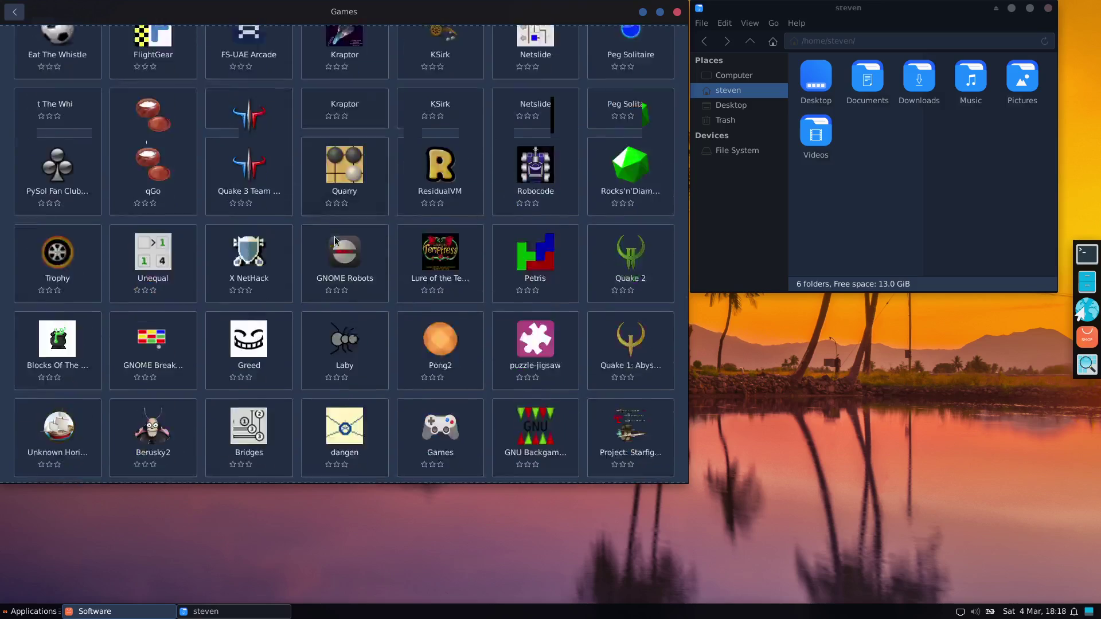
scroll(333, 244, down, 2)
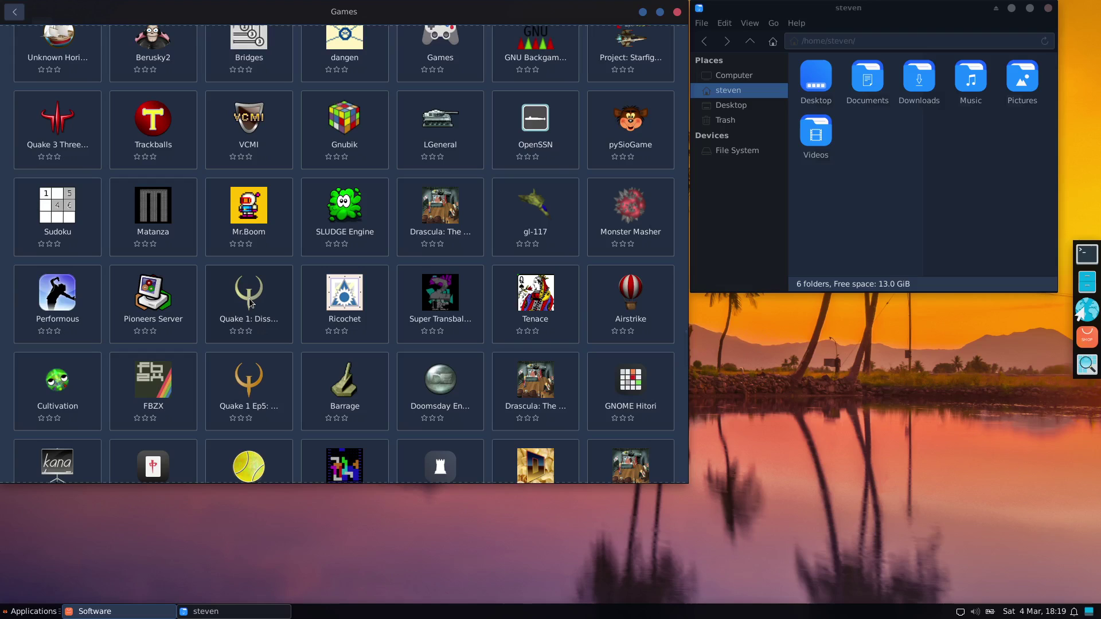
click(251, 389)
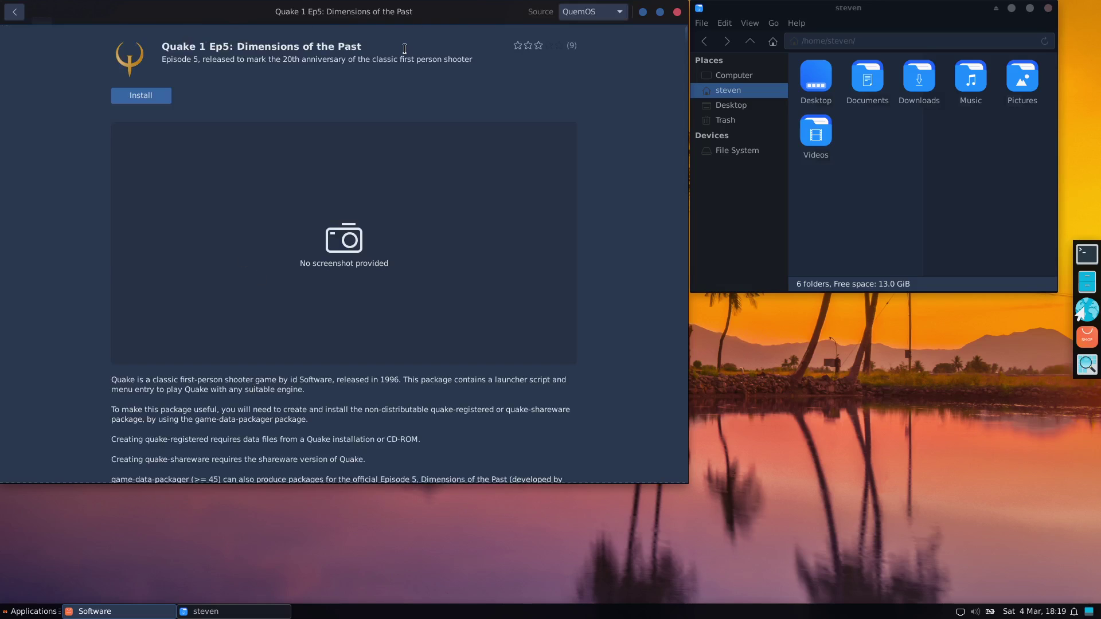
click(14, 11)
click(242, 315)
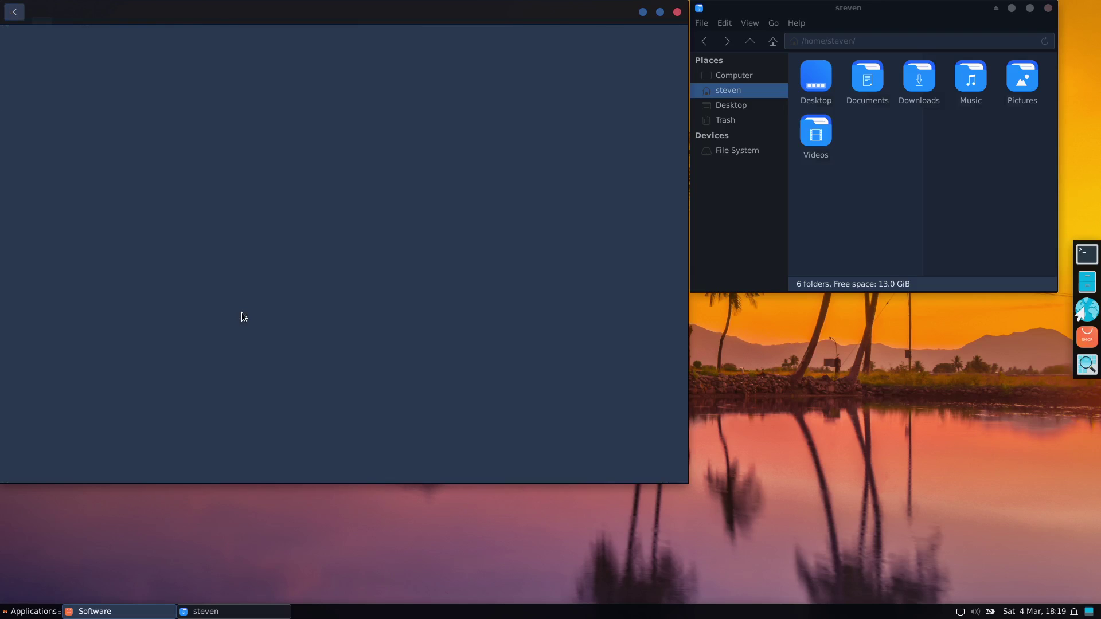
- Install Quake 1: Dissolution of Eternity, turn the volume fully down, and close Software
click(133, 100)
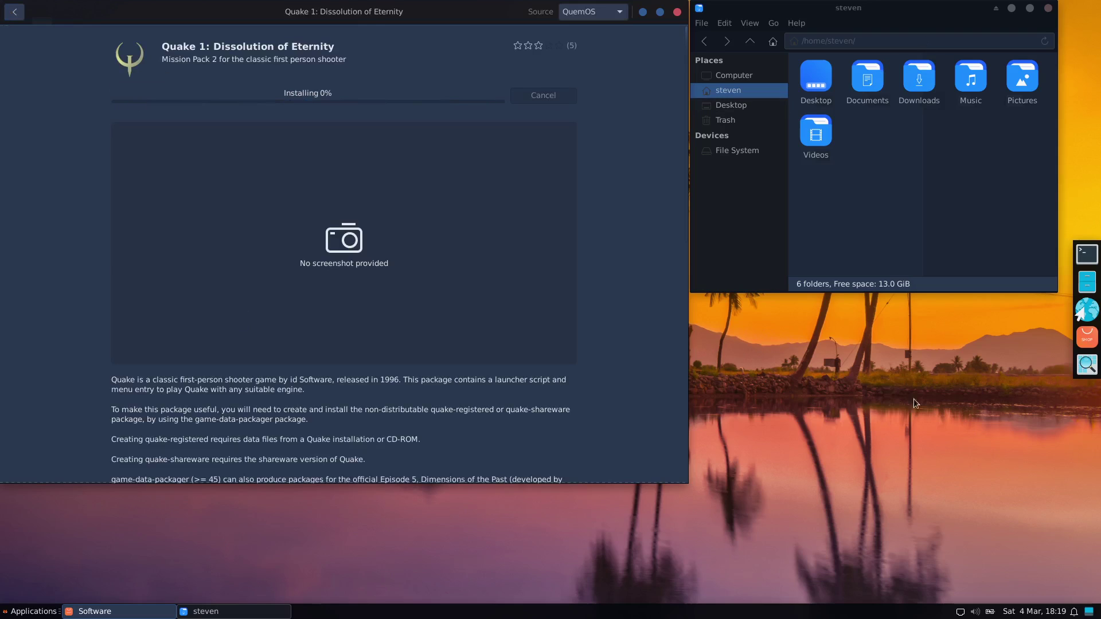
click(975, 611)
click(991, 552)
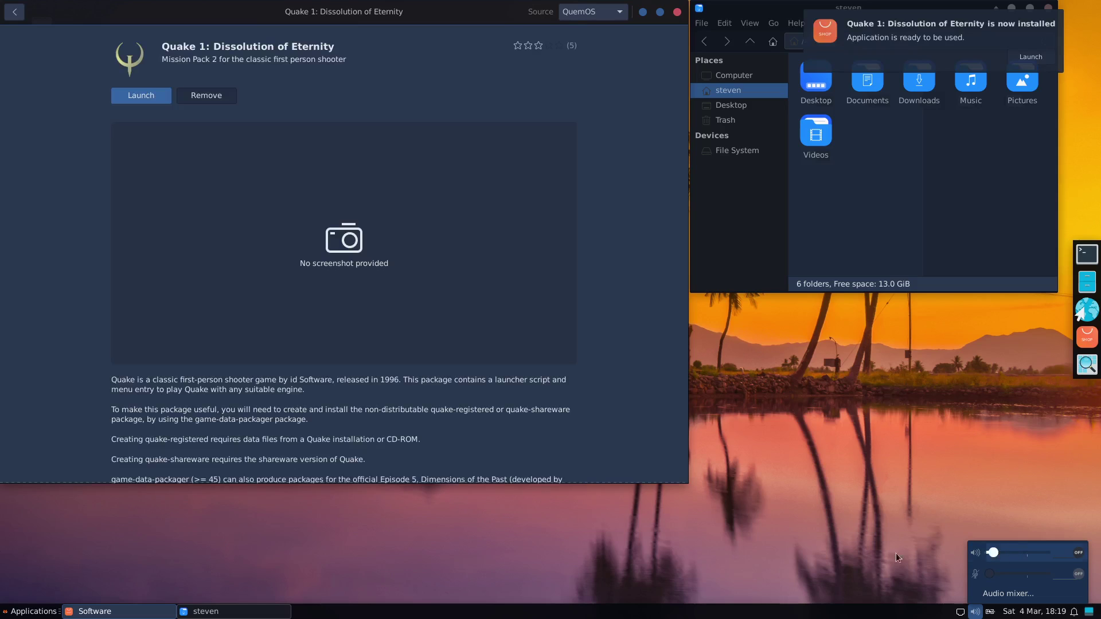
click(122, 96)
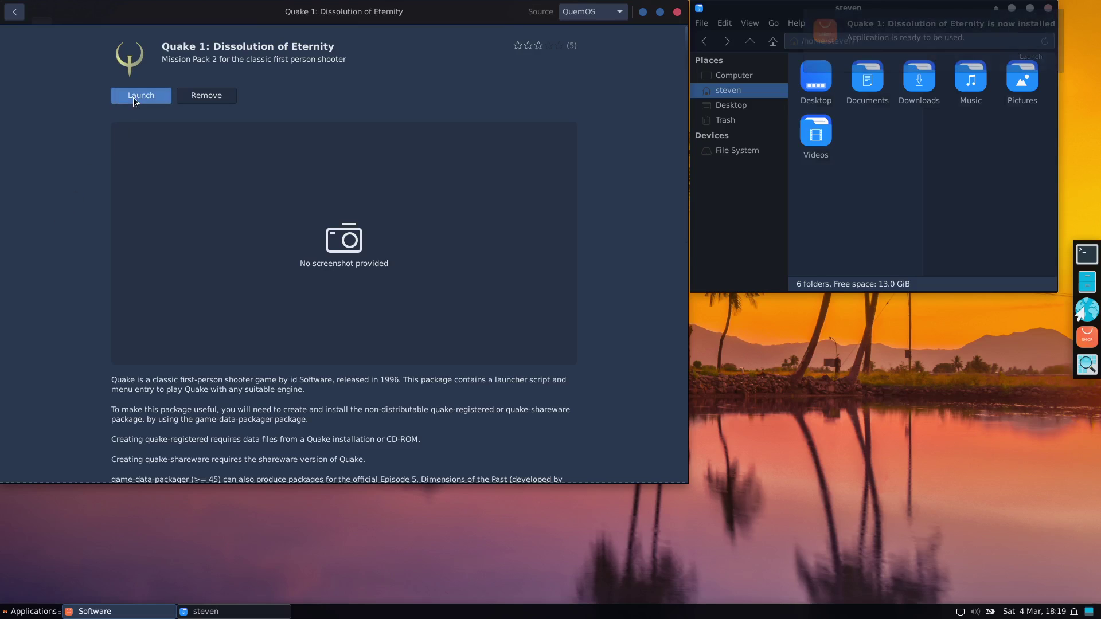
click(678, 12)
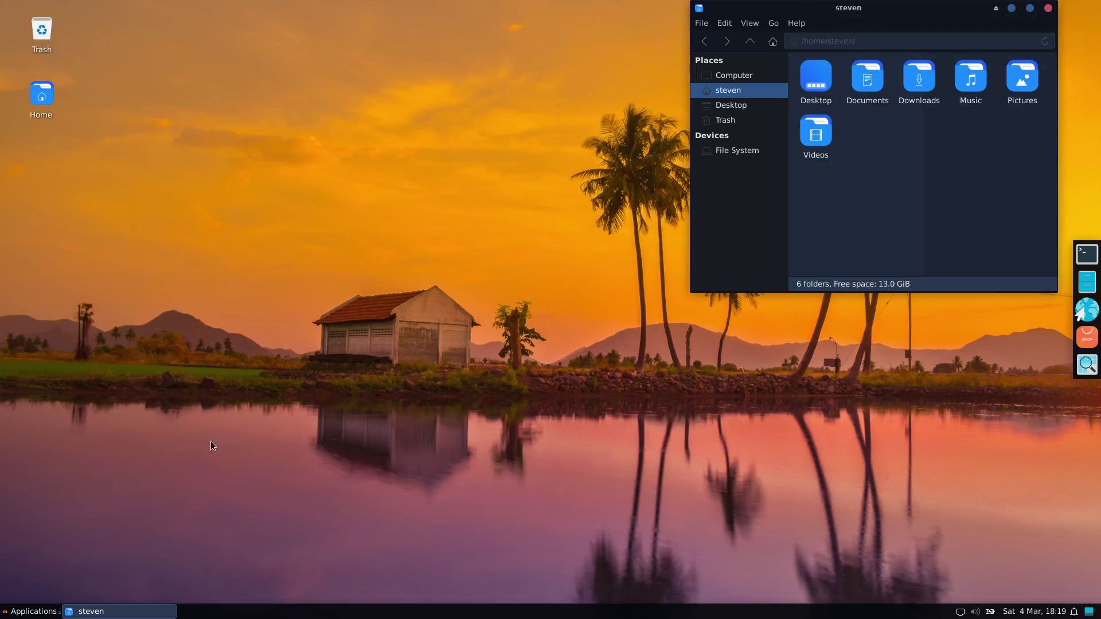
click(34, 611)
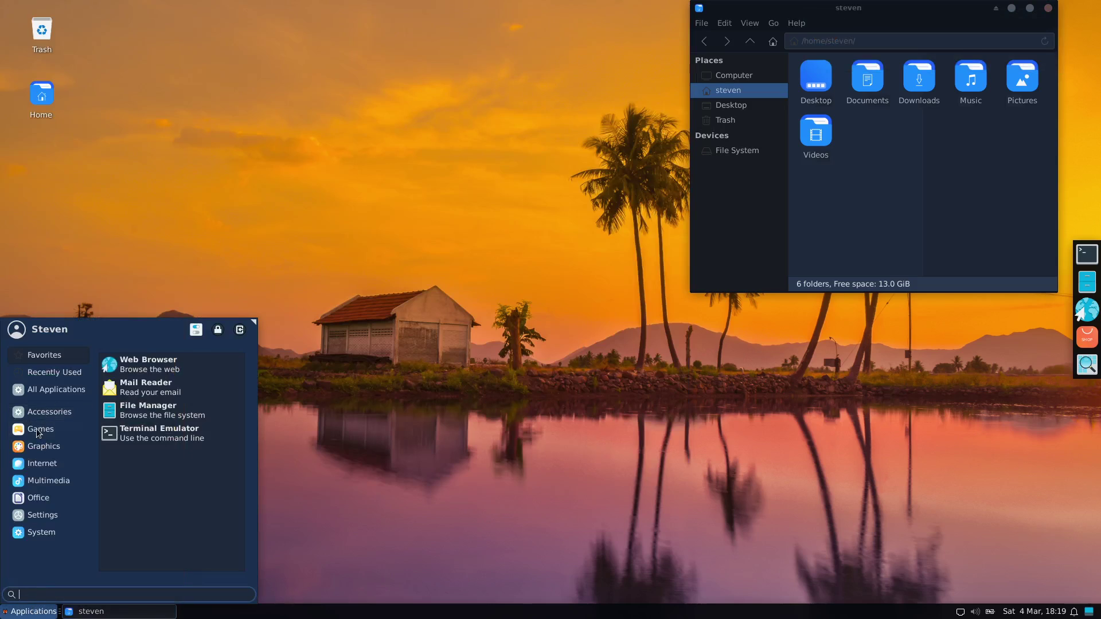
click(33, 447)
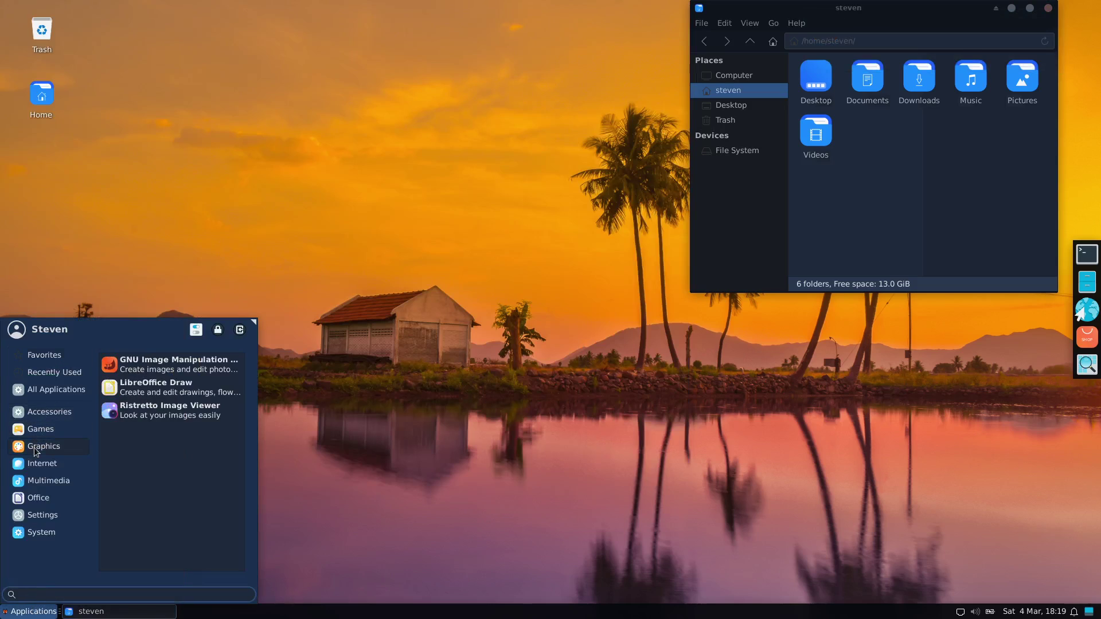
click(172, 361)
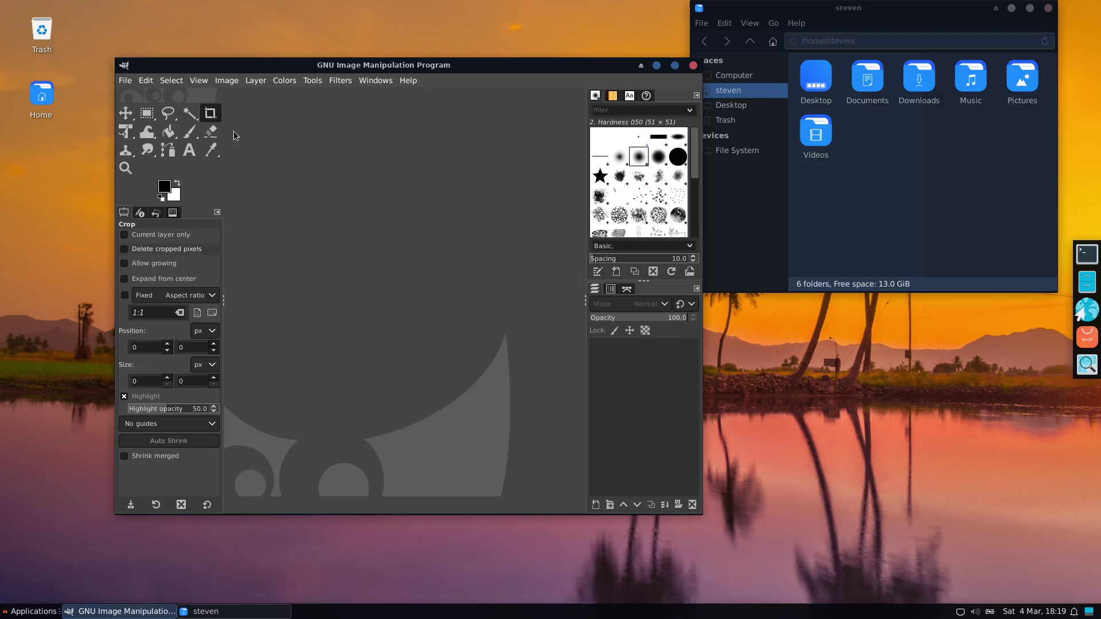
click(125, 80)
click(128, 98)
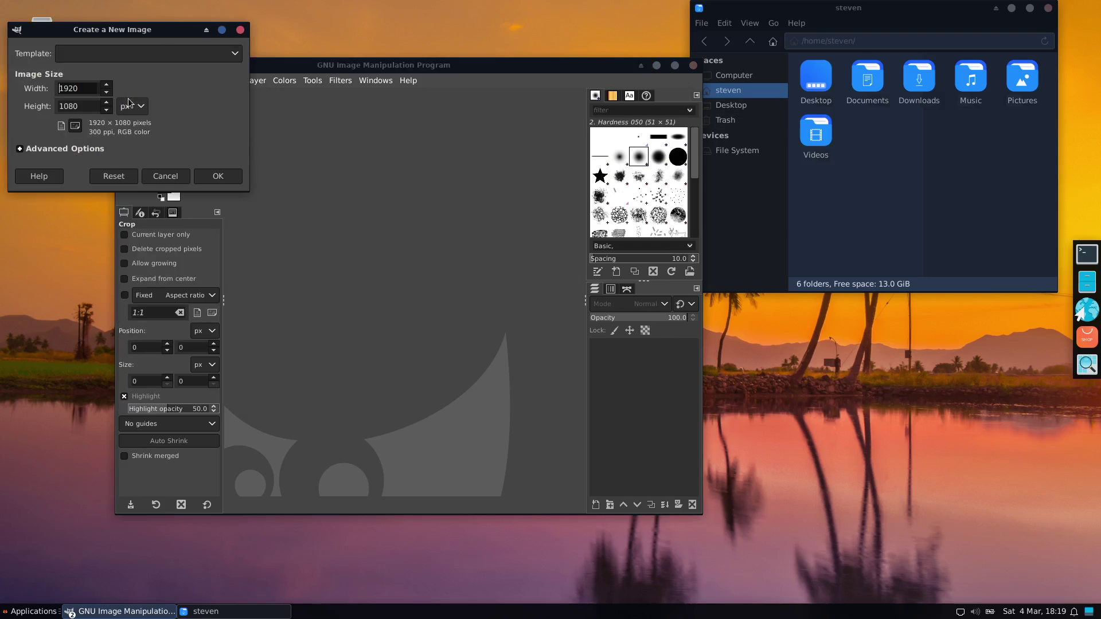
click(235, 177)
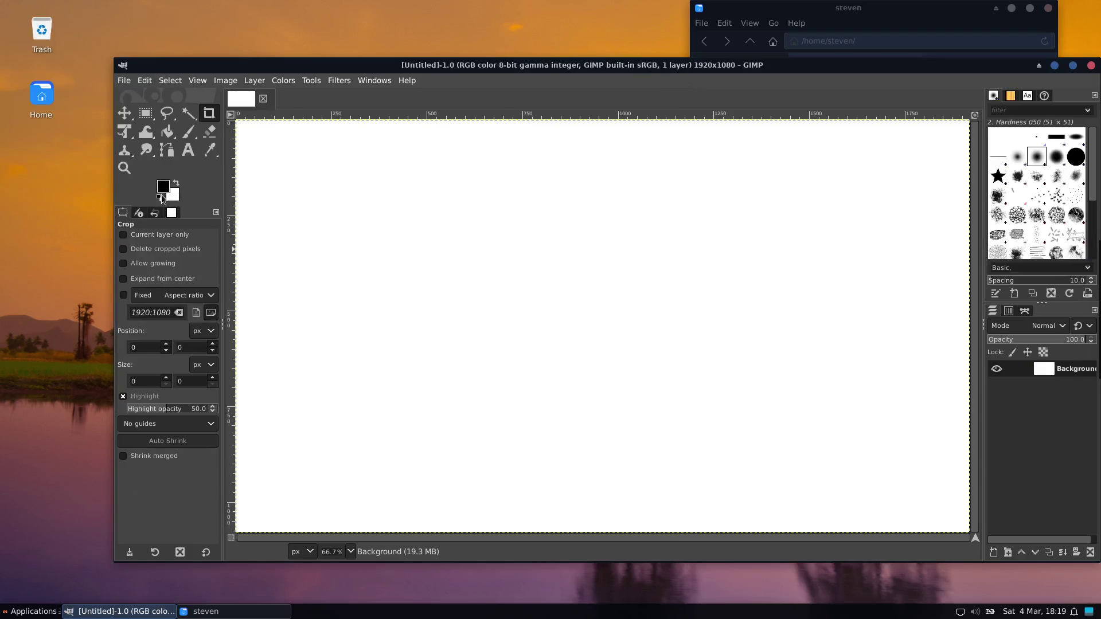
click(189, 133)
mouse_move(412, 229)
mouse_down()
mouse_move(634, 304)
mouse_move(620, 342)
mouse_up()
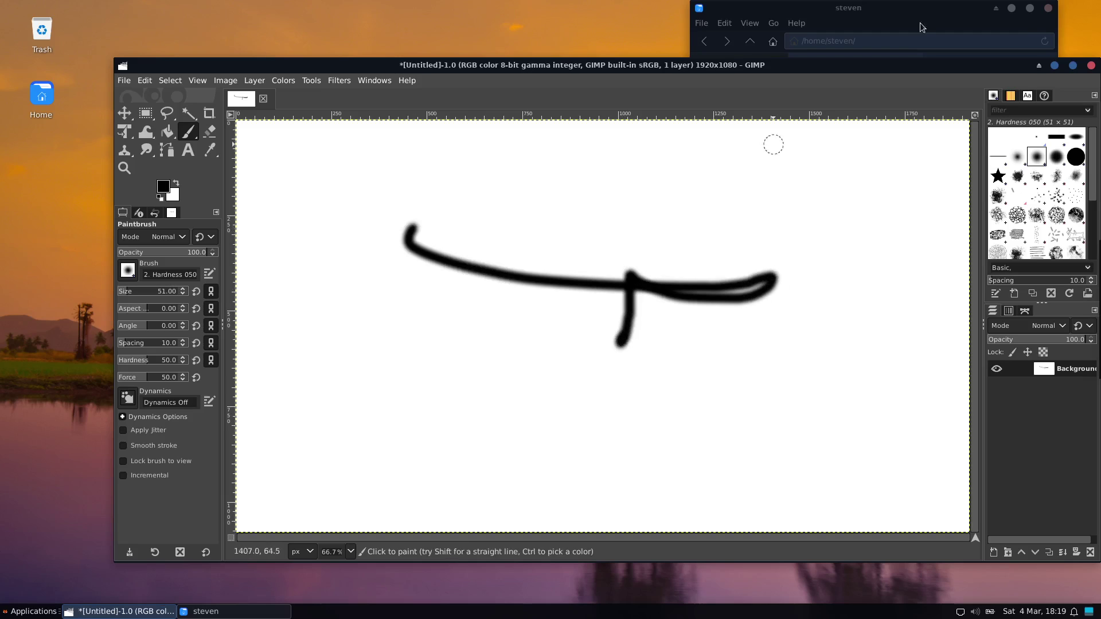
click(1092, 67)
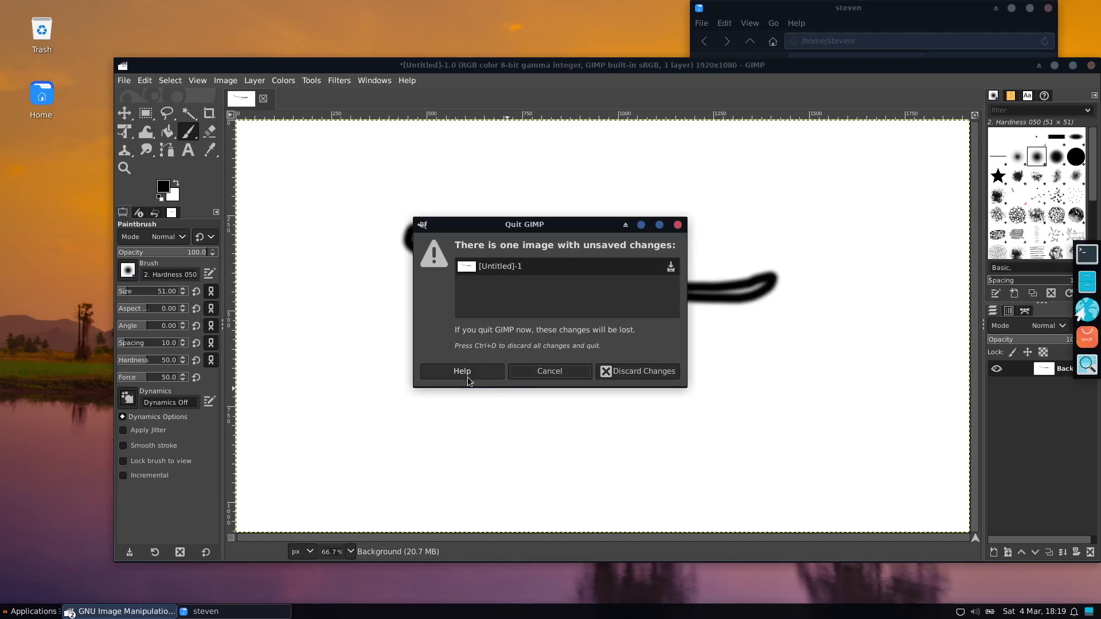
click(627, 372)
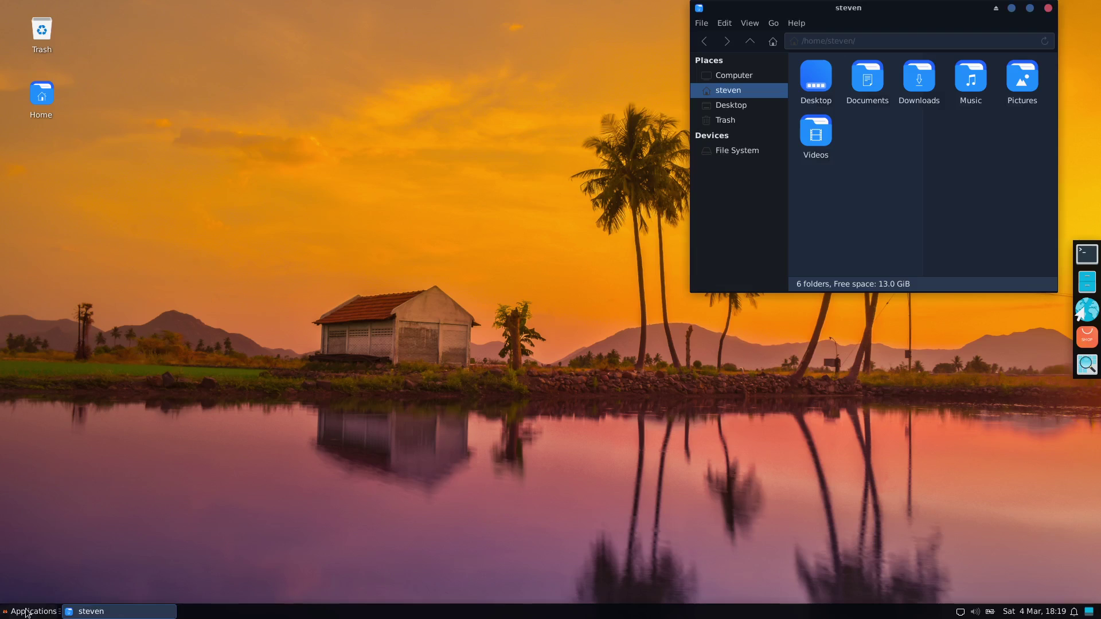
click(29, 611)
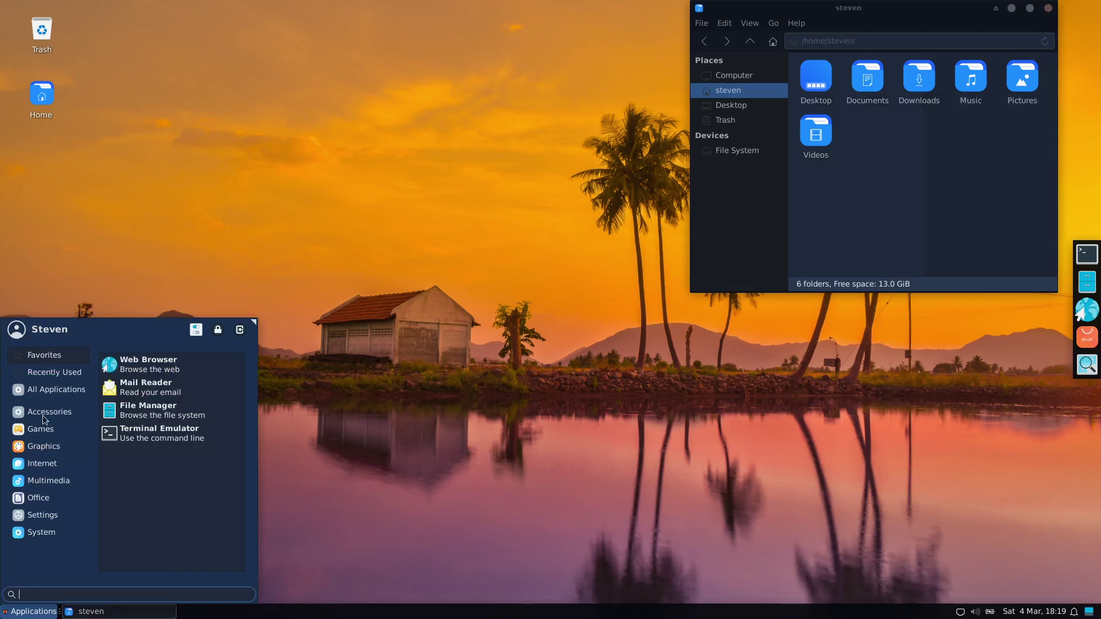
- Launch Quake from Games and dismiss its missing data files message
click(32, 431)
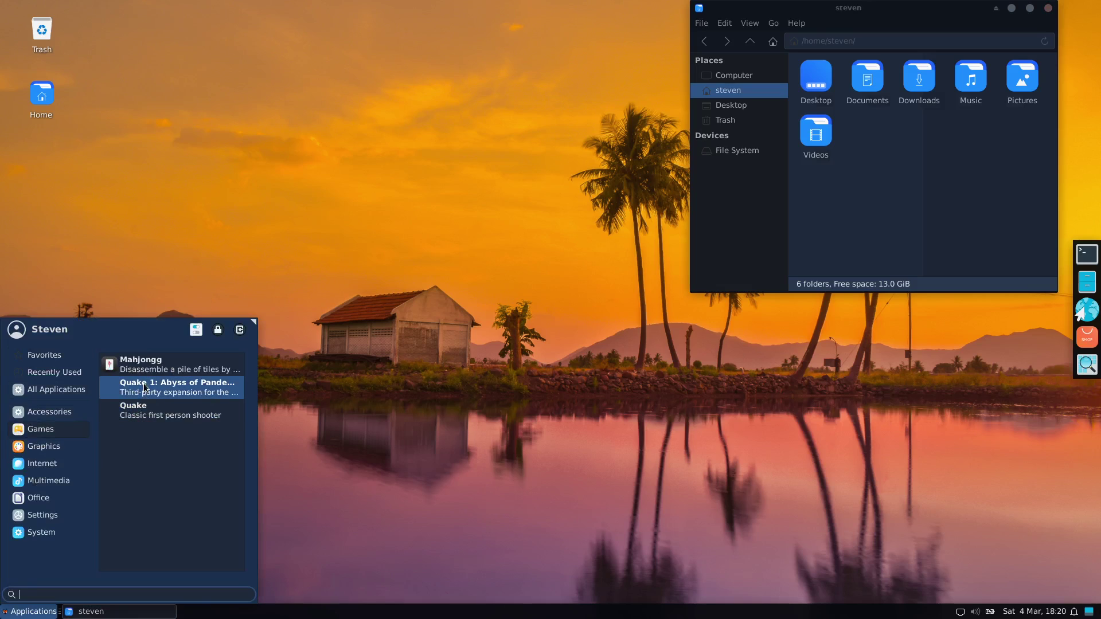
click(135, 414)
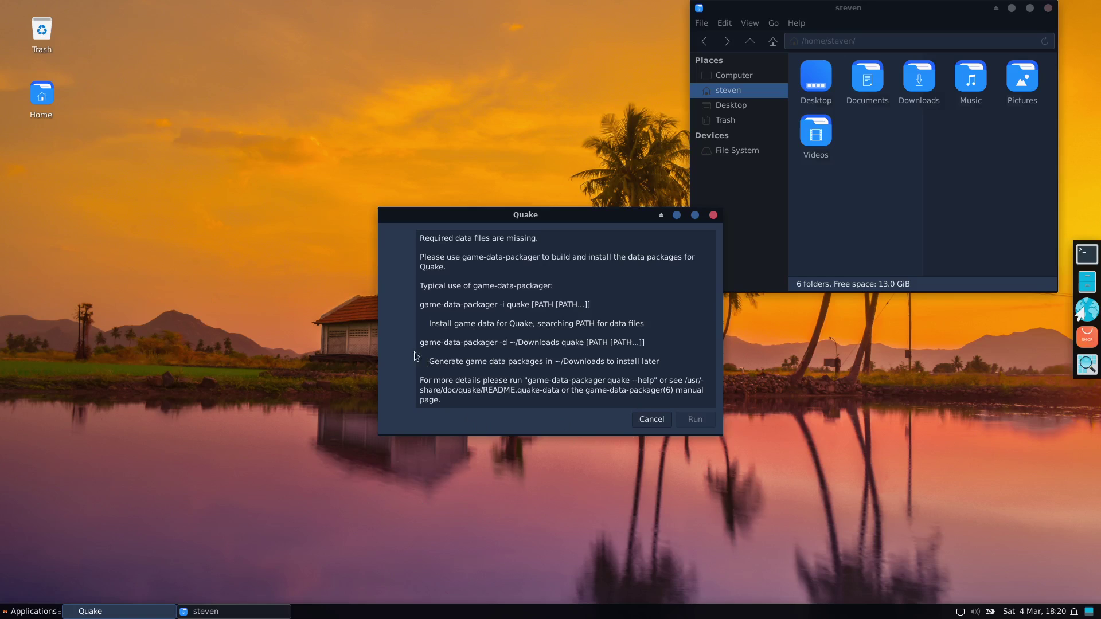
click(652, 421)
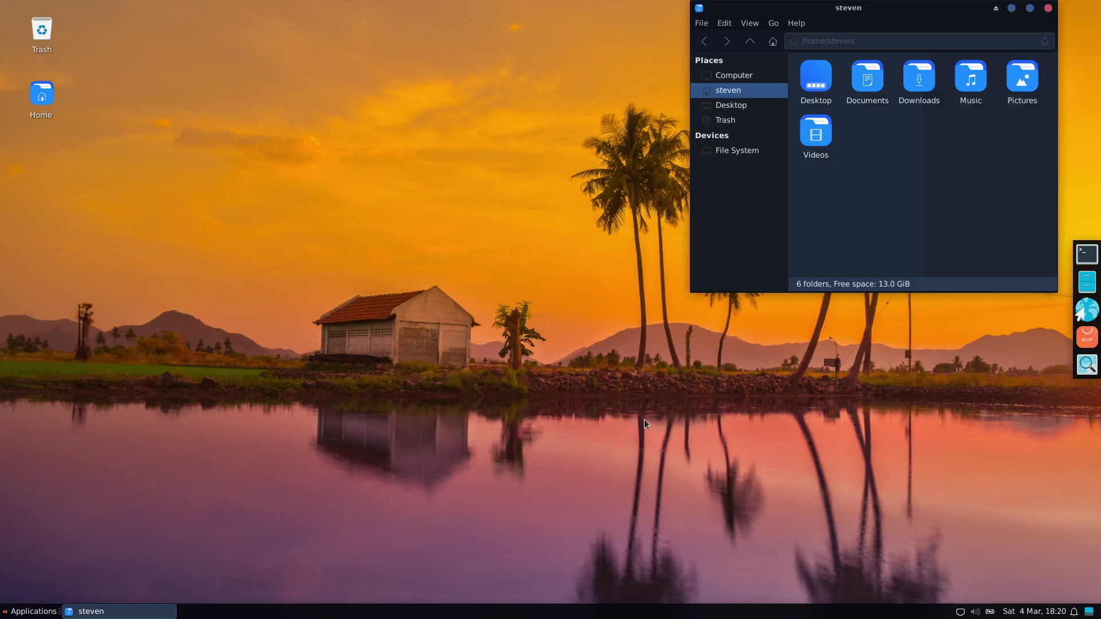
- Launch Quake 1: Abyss of Pandemonium, dismiss its missing-data message, and close the home folder
click(34, 612)
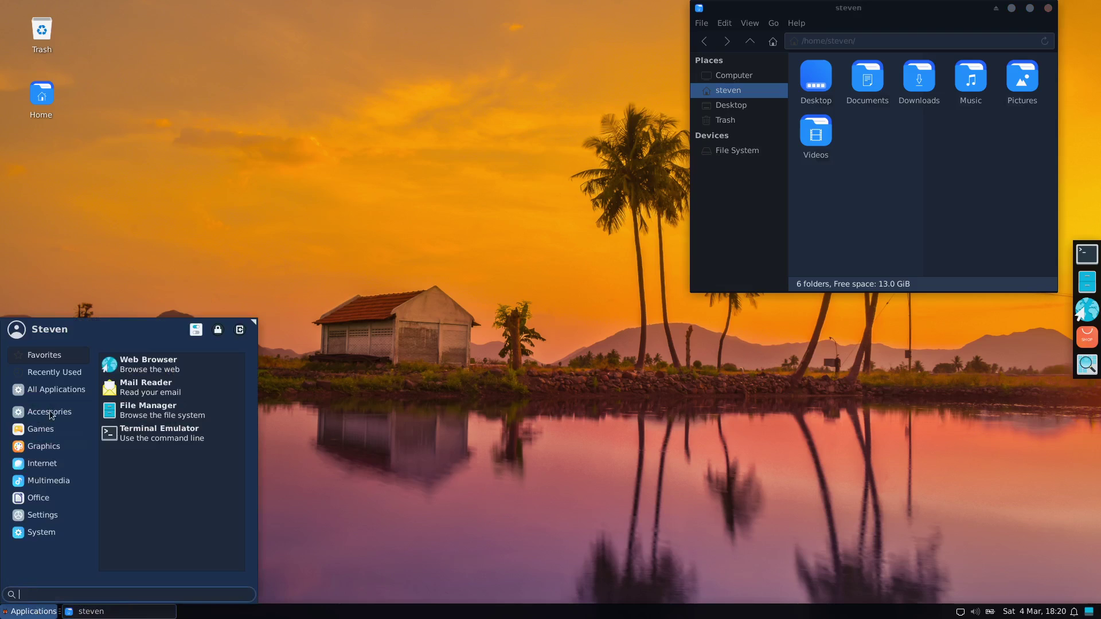
click(43, 429)
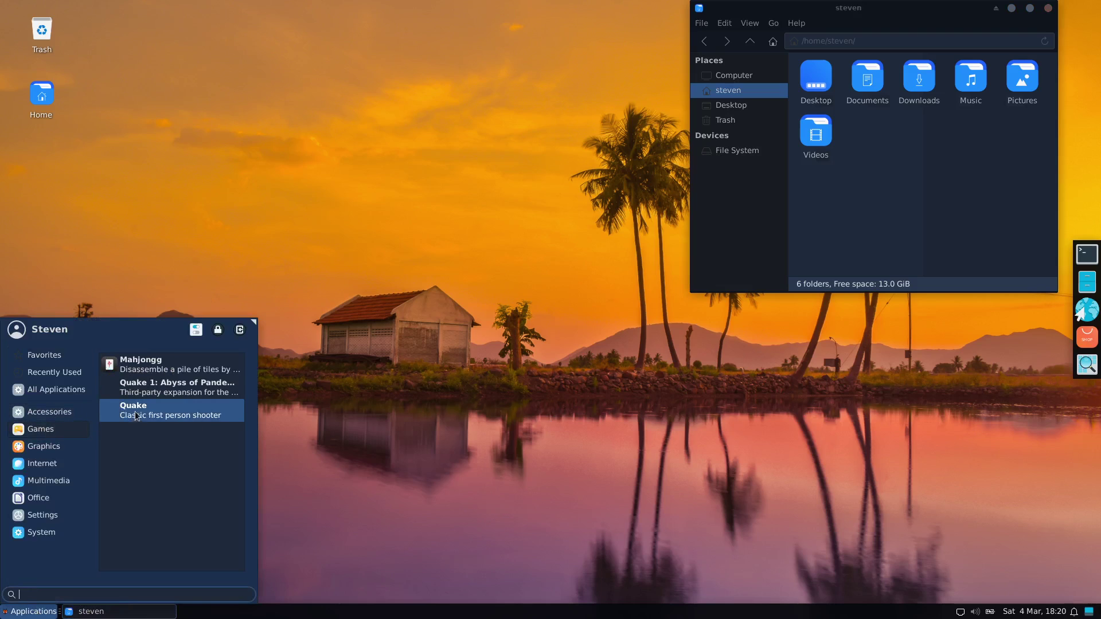
click(143, 392)
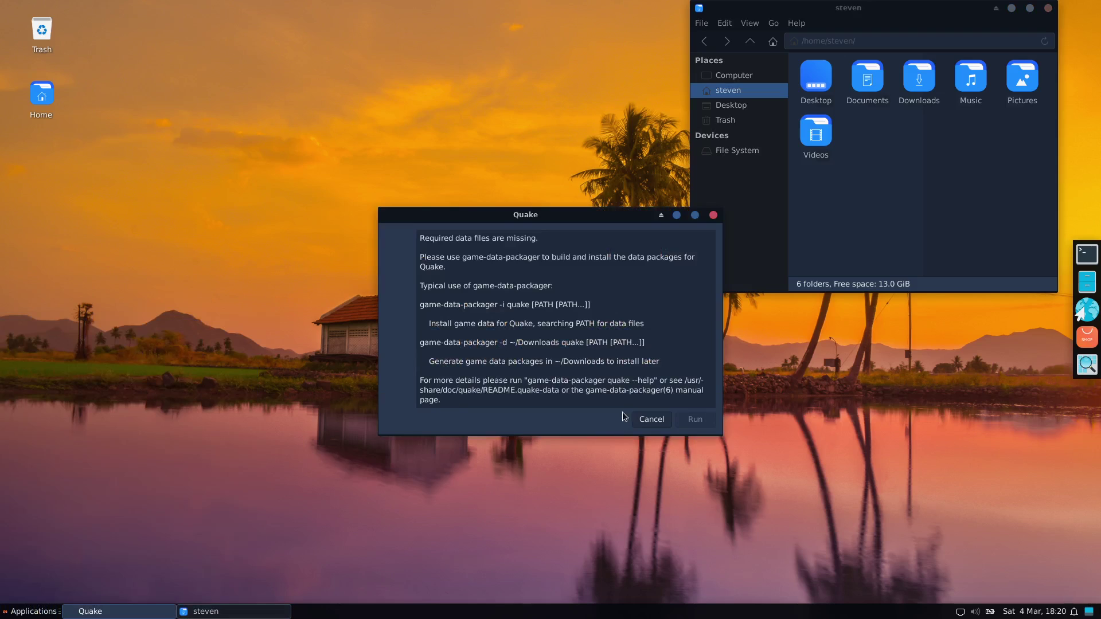
click(650, 420)
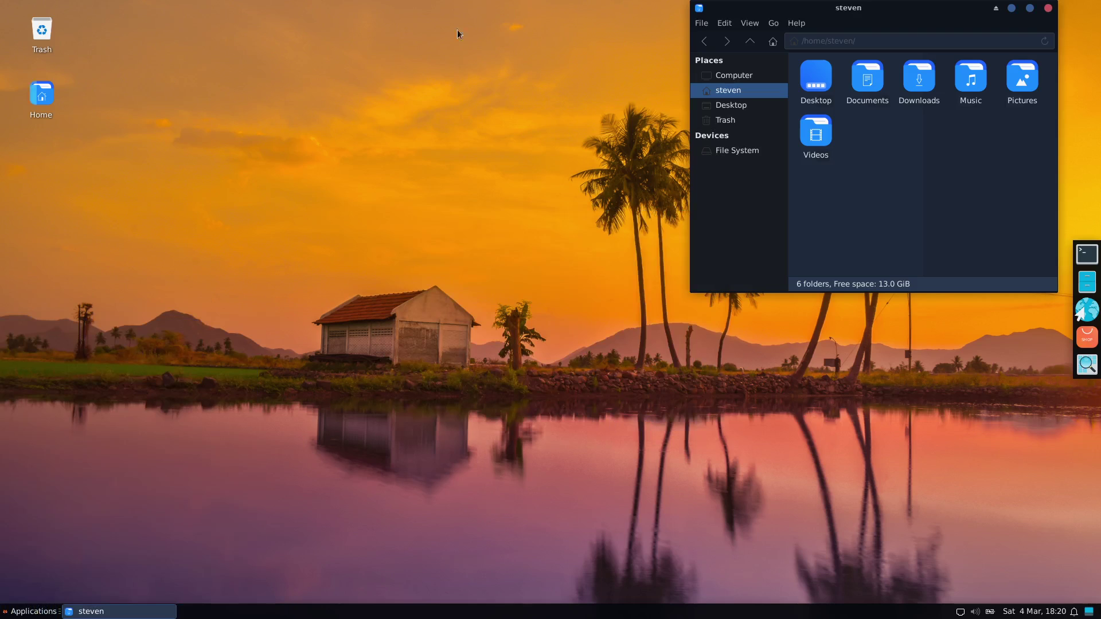
click(1048, 8)
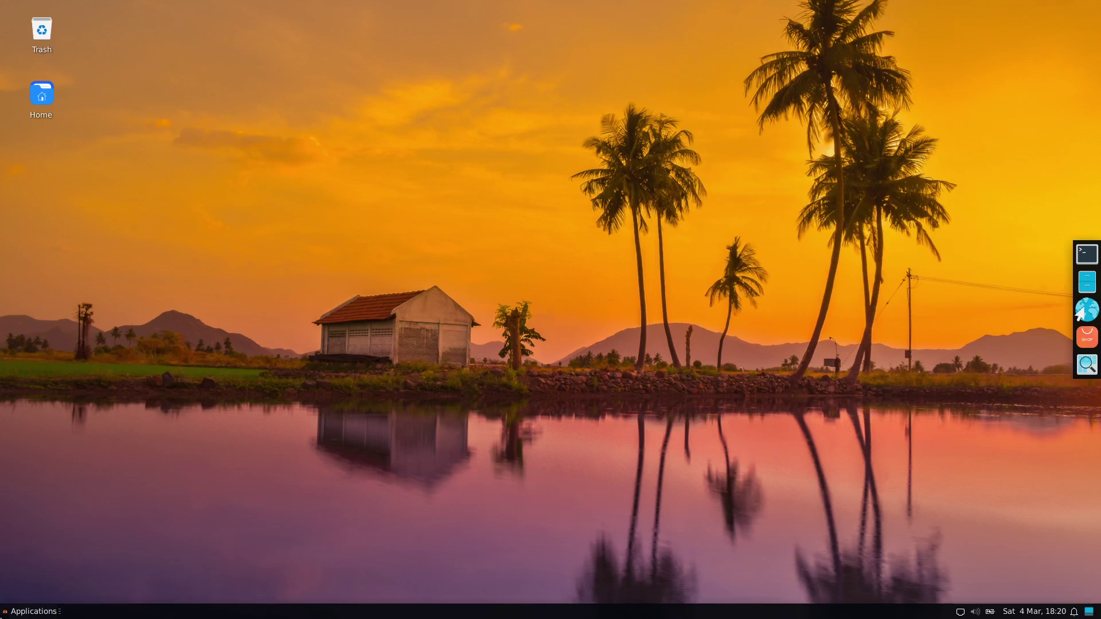
- Open the session dialog with log out, restart, shut down, suspend and switch user options
click(31, 612)
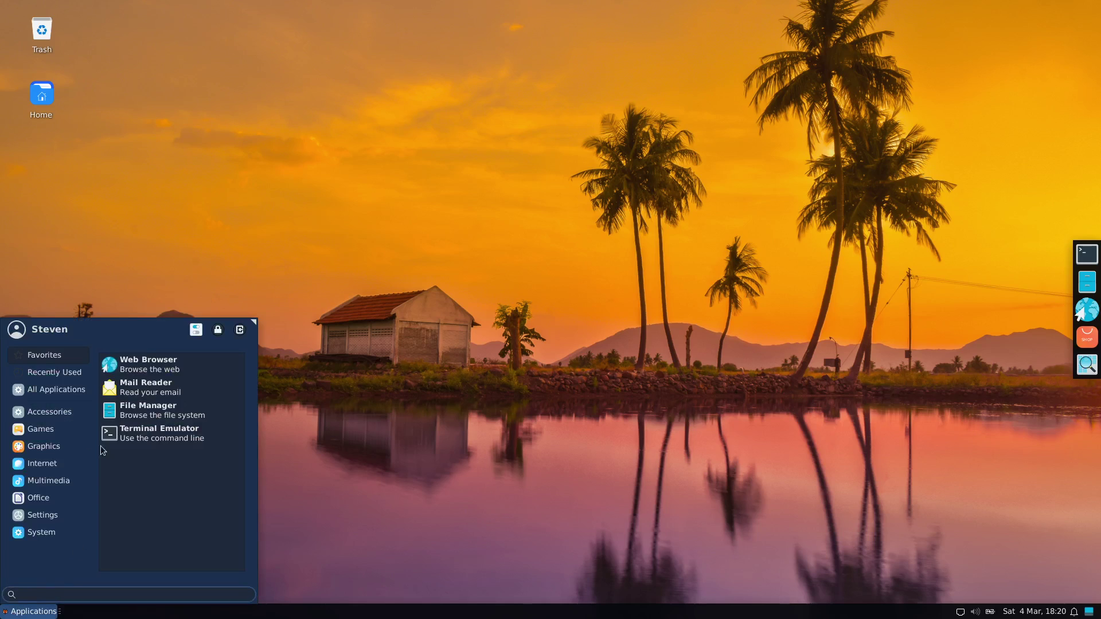
click(240, 330)
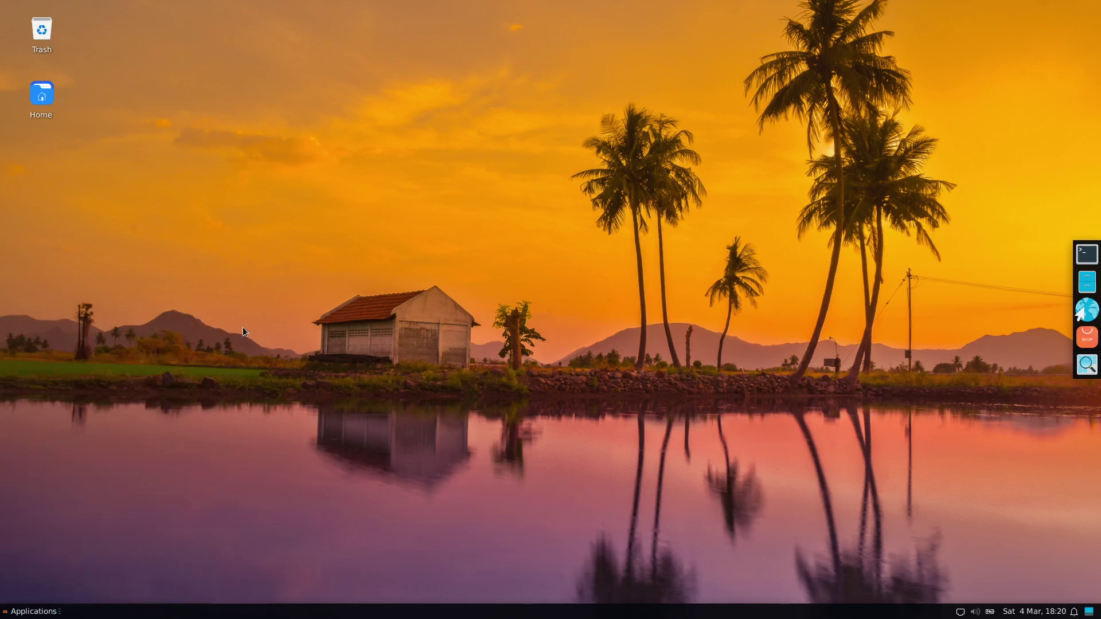